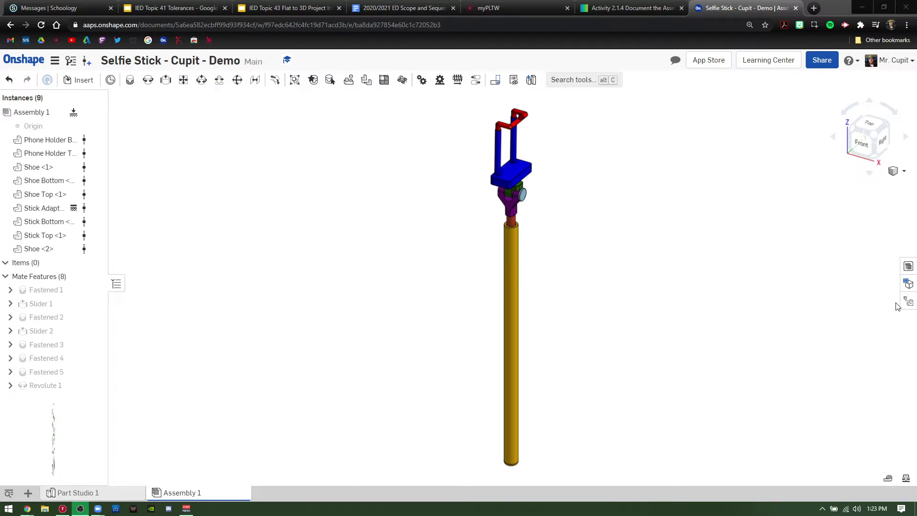
- Show the Selfie Stick assembly's flattened bill of materials listing its eight parts
left_click(909, 266)
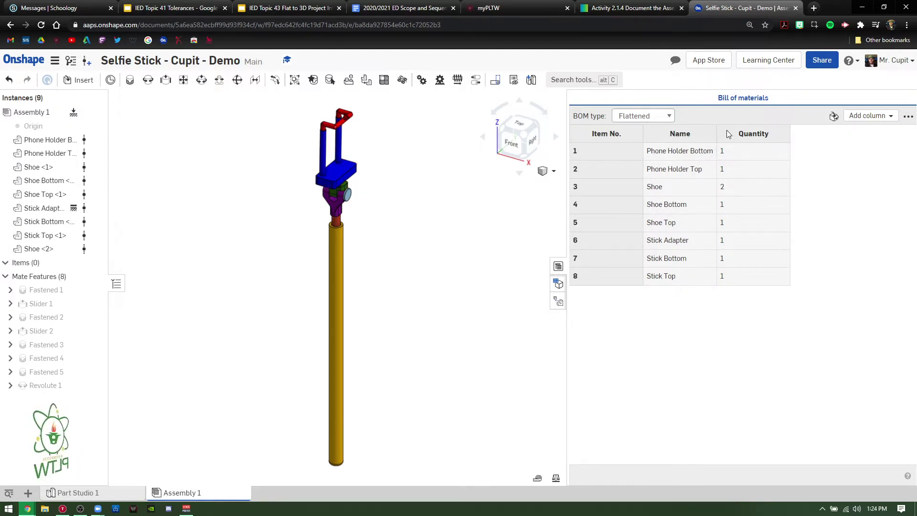
right_click(771, 136)
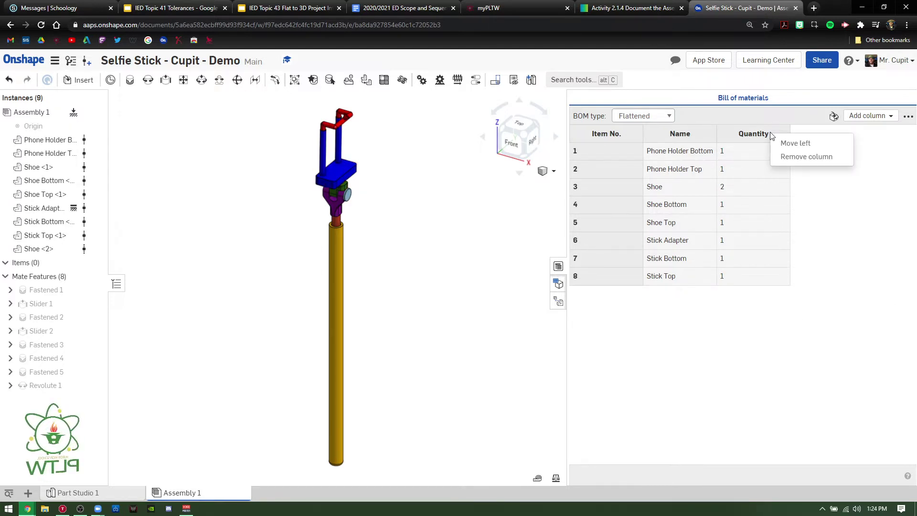
left_click(716, 363)
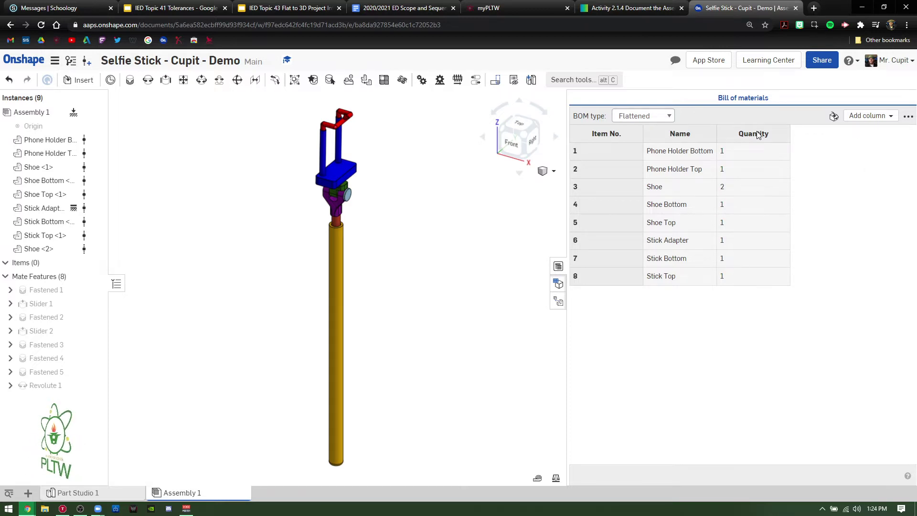
right_click(758, 135)
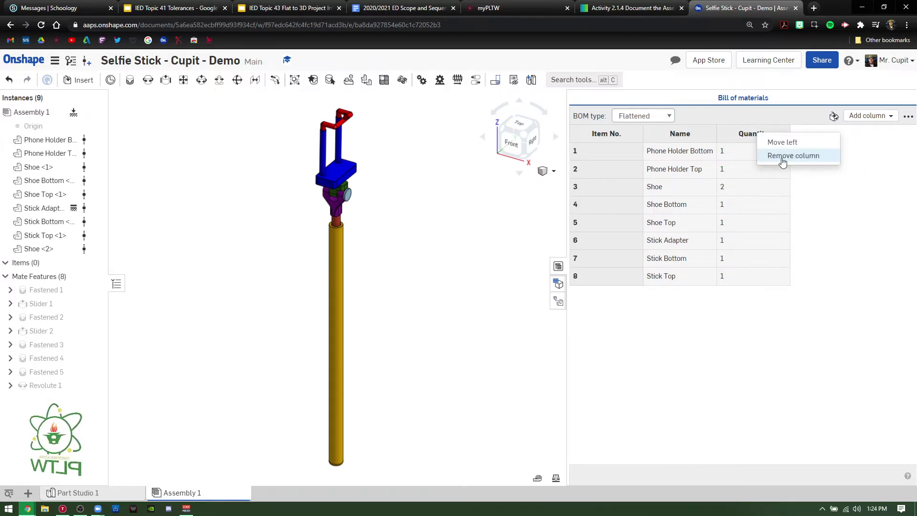
left_click(688, 327)
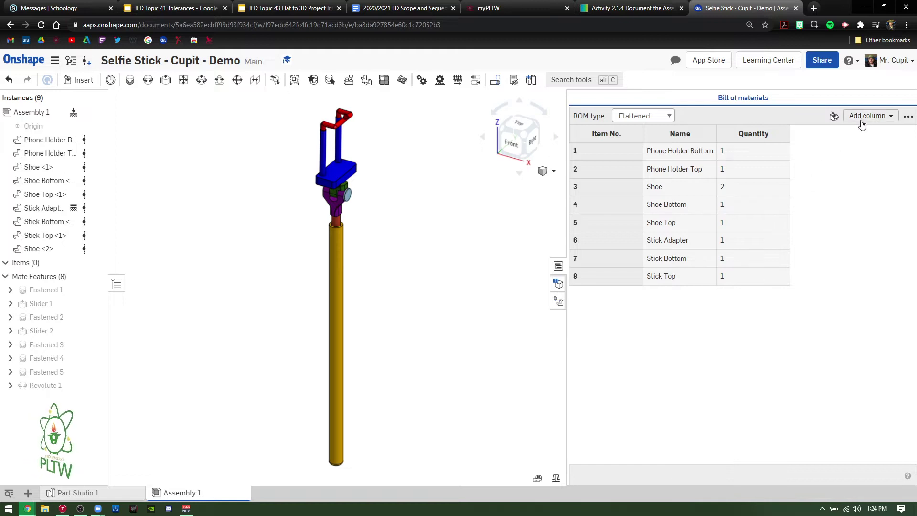
left_click(887, 120)
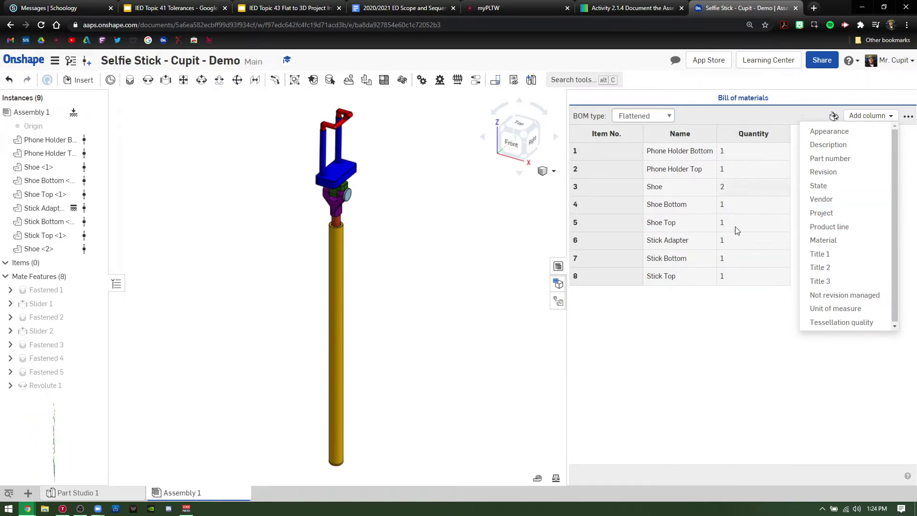
left_click(735, 319)
left_click(867, 117)
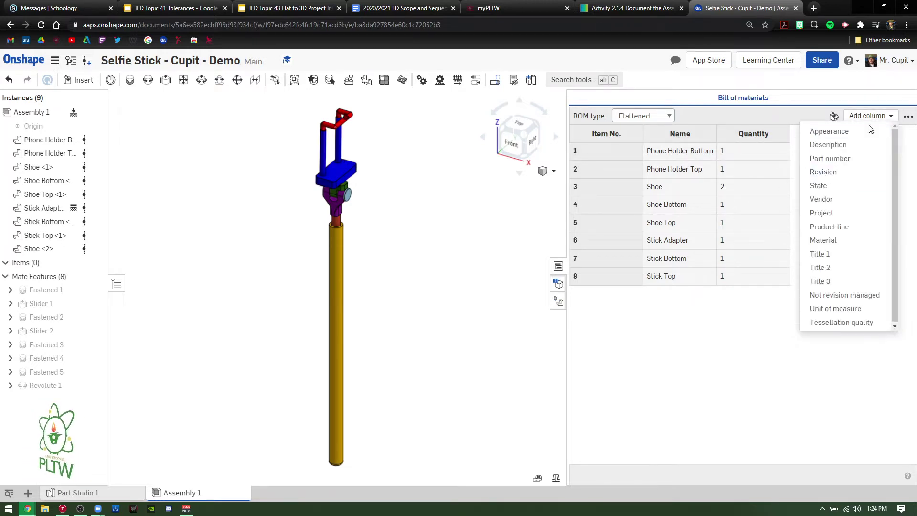
left_click(833, 227)
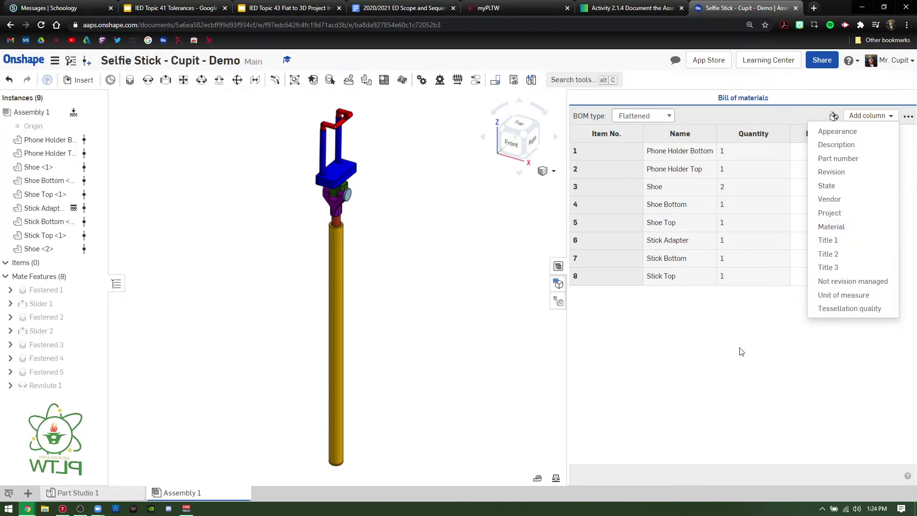
right_click(831, 134)
left_click(855, 157)
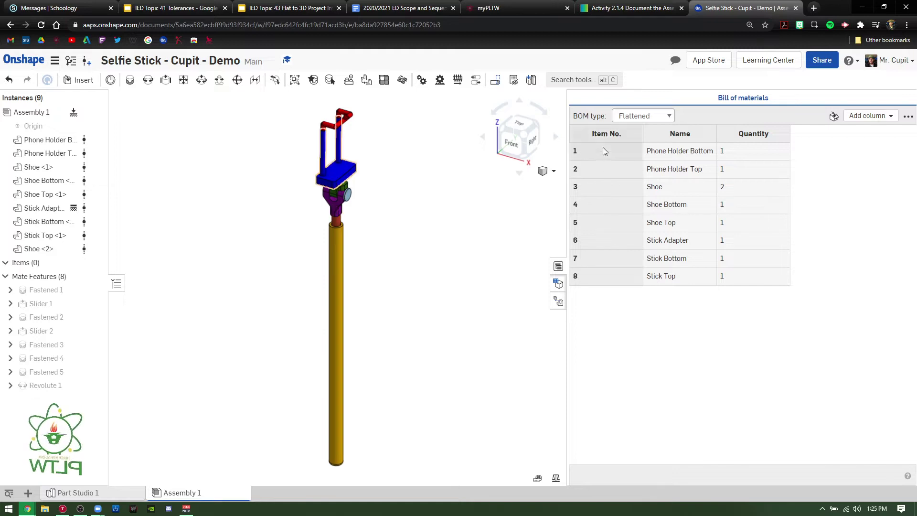
- Add a new exploded view, Explode 1, to the Selfie Stick assembly
left_click(559, 303)
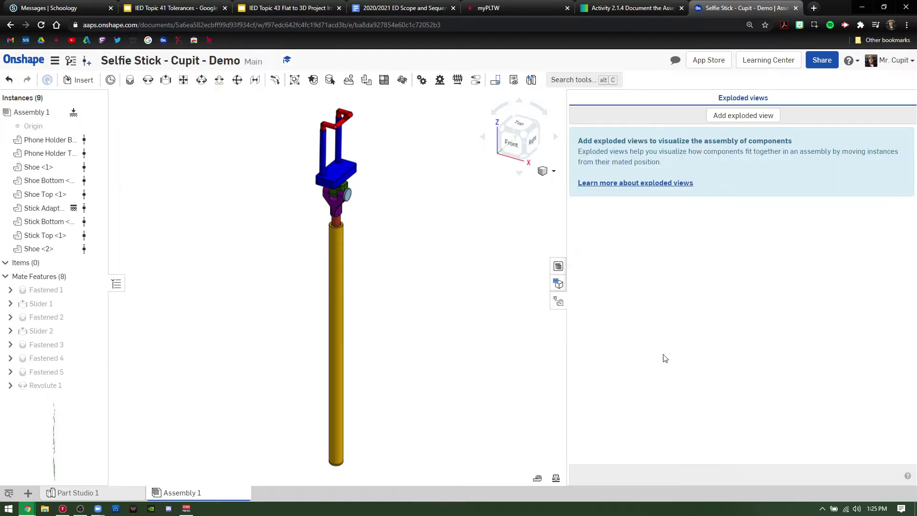
left_click_drag(568, 201, 671, 218)
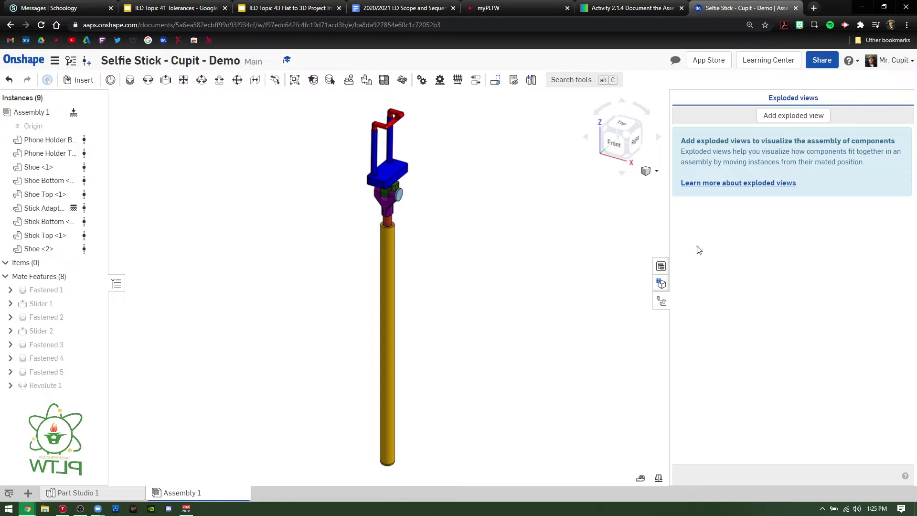
left_click(786, 115)
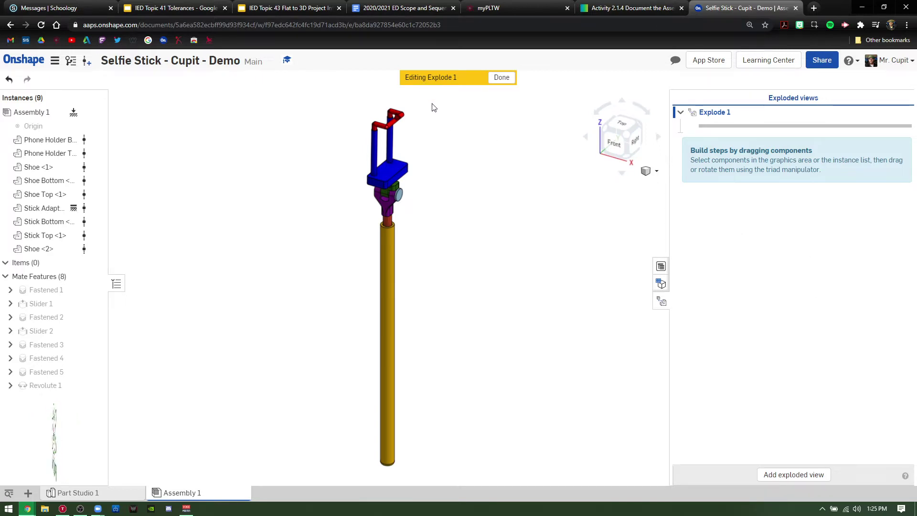
- Translate Stick Bottom 14.7 in downward from the stick as Explode step 1
scroll(426, 285, "down", 5)
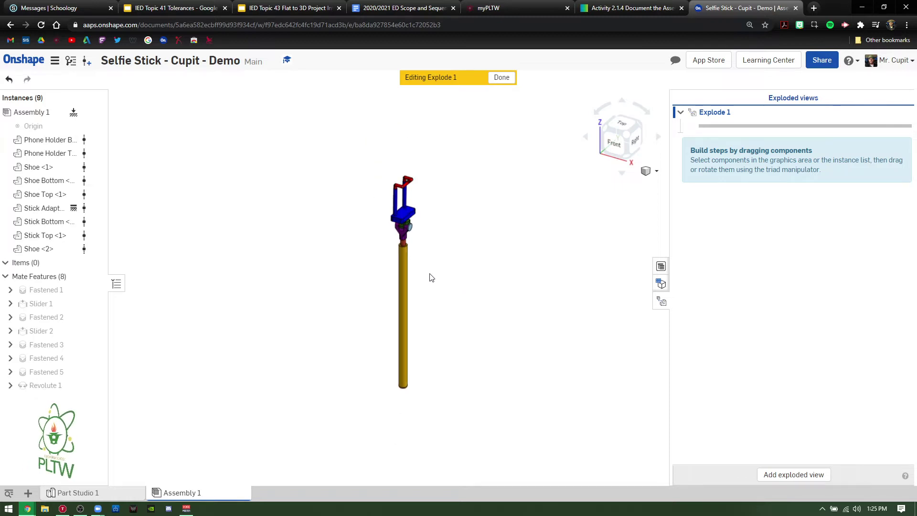
scroll(450, 253, "up", 2)
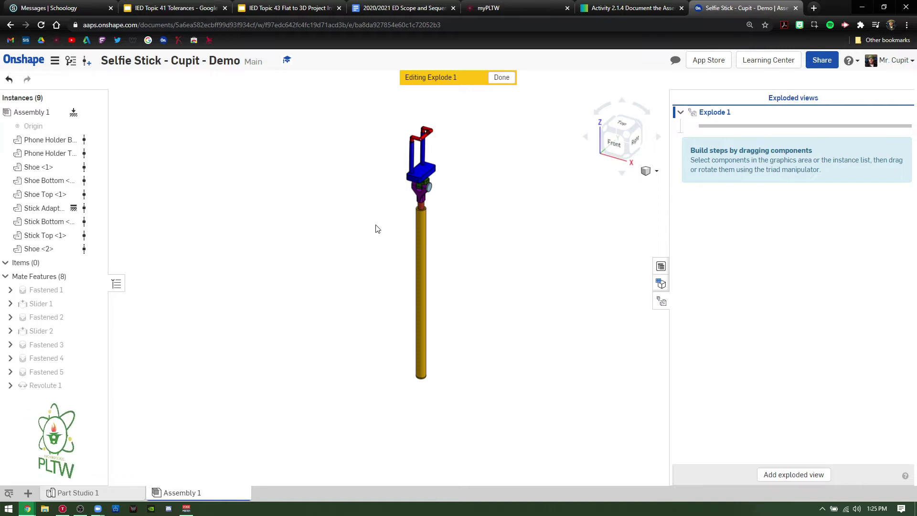
middle_click_drag(374, 230, 385, 193)
scroll(374, 221, "down", 2)
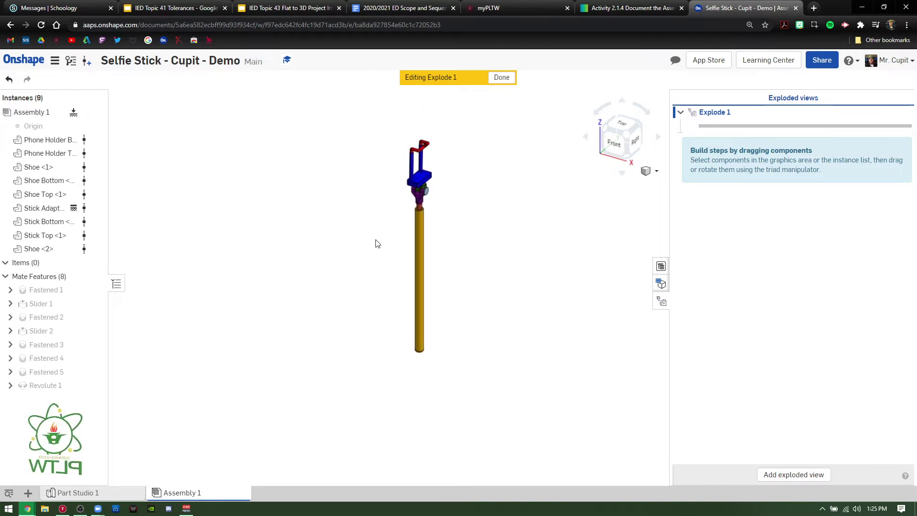
left_click(420, 229)
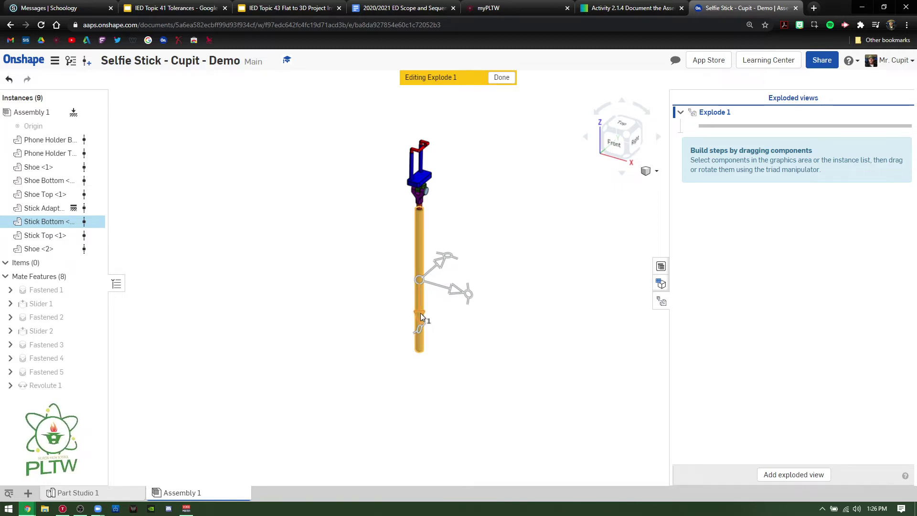
left_click_drag(419, 316, 412, 462)
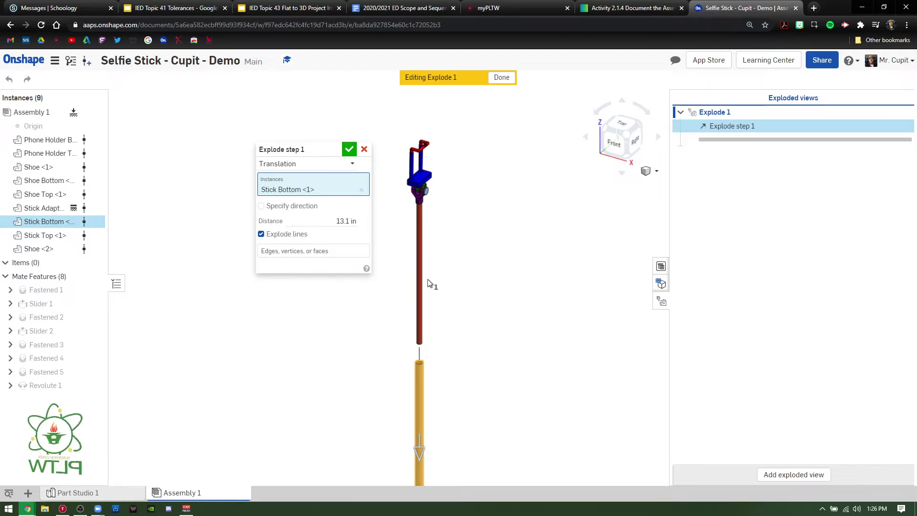
middle_click_drag(393, 405, 395, 262)
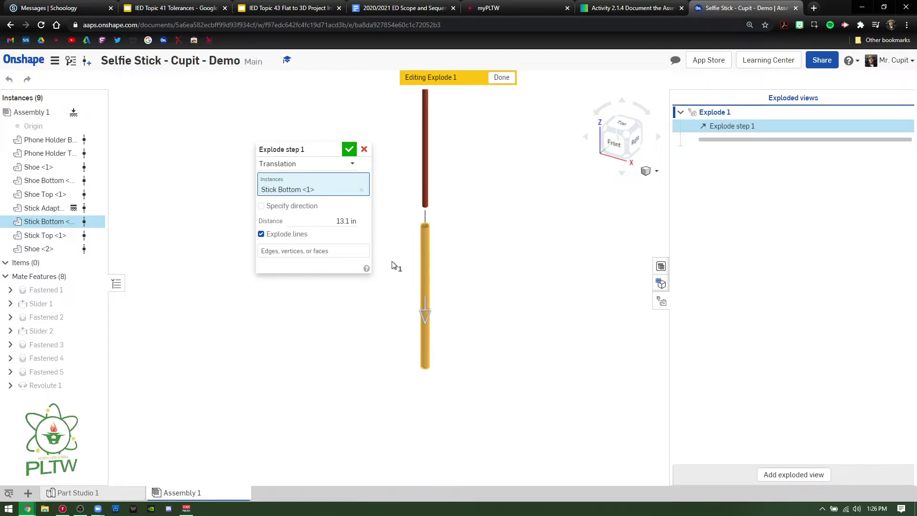
left_click_drag(423, 313, 425, 334)
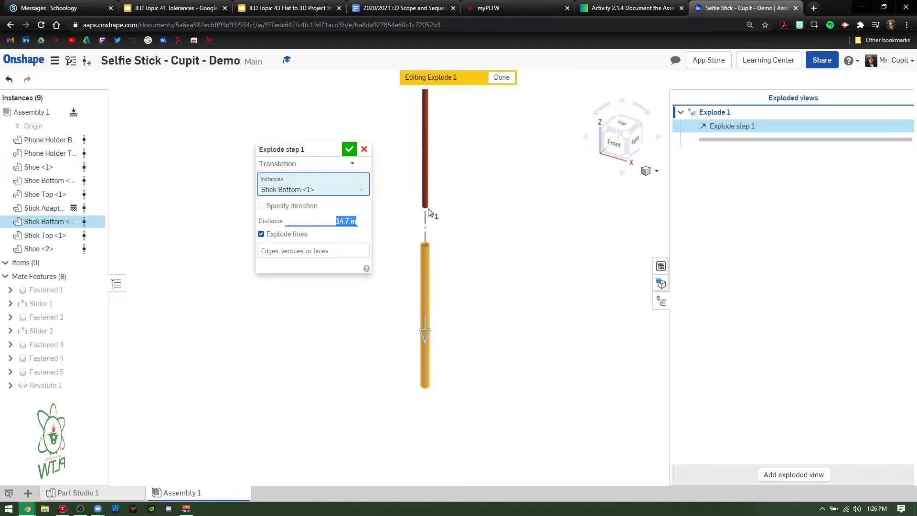
middle_click_drag(486, 205, 461, 334)
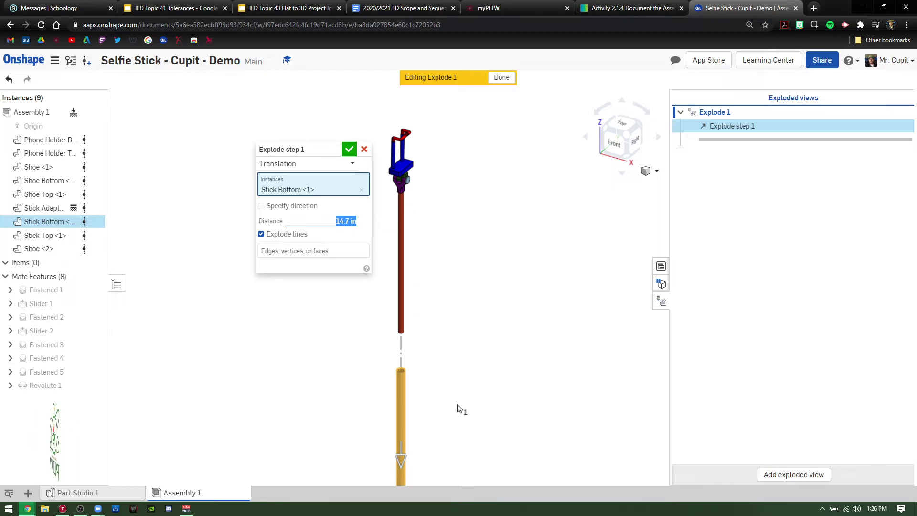
left_click_drag(310, 150, 231, 142)
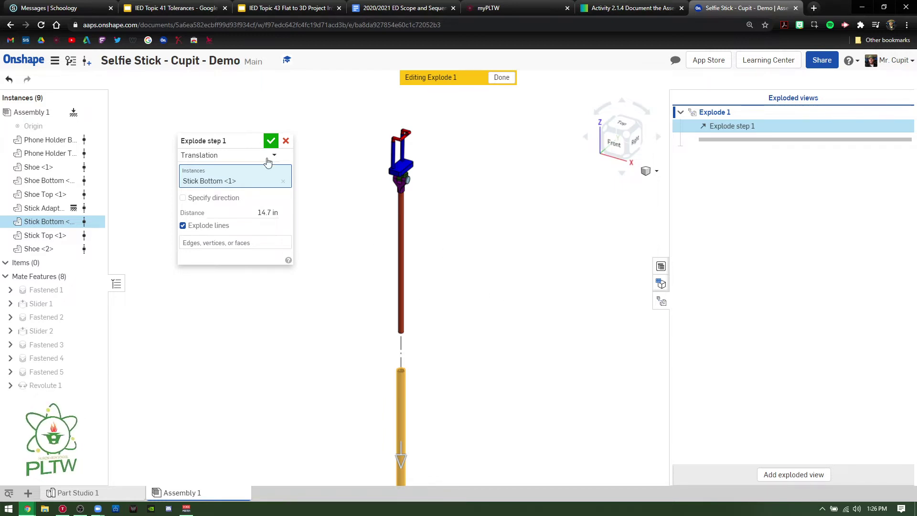
left_click(271, 140)
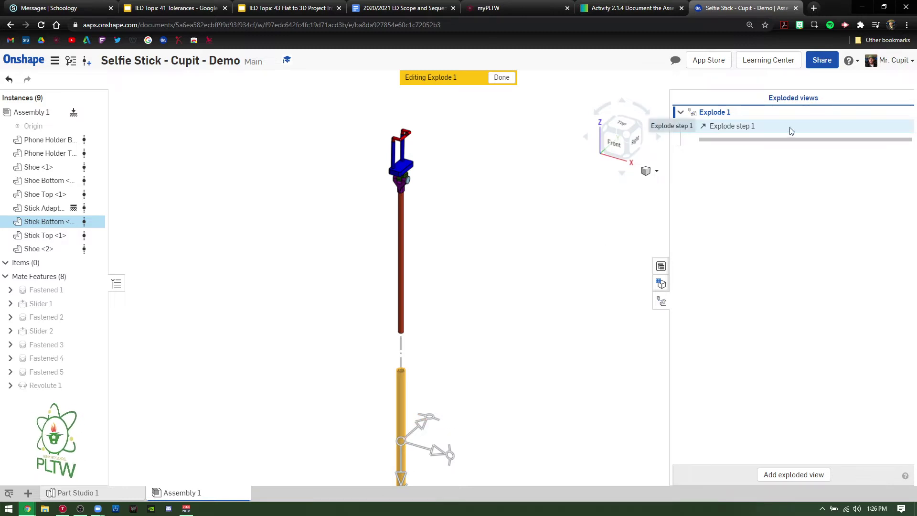
- Pull Stick Top down away from the head as Explode step 2
left_click(403, 230)
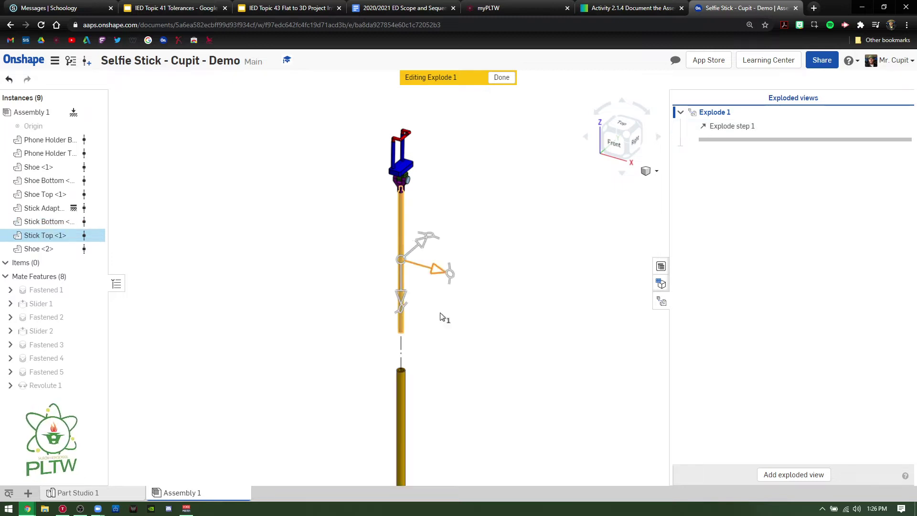
left_click_drag(405, 300, 408, 325)
scroll(430, 194, "up", 5)
scroll(441, 265, "up", 2)
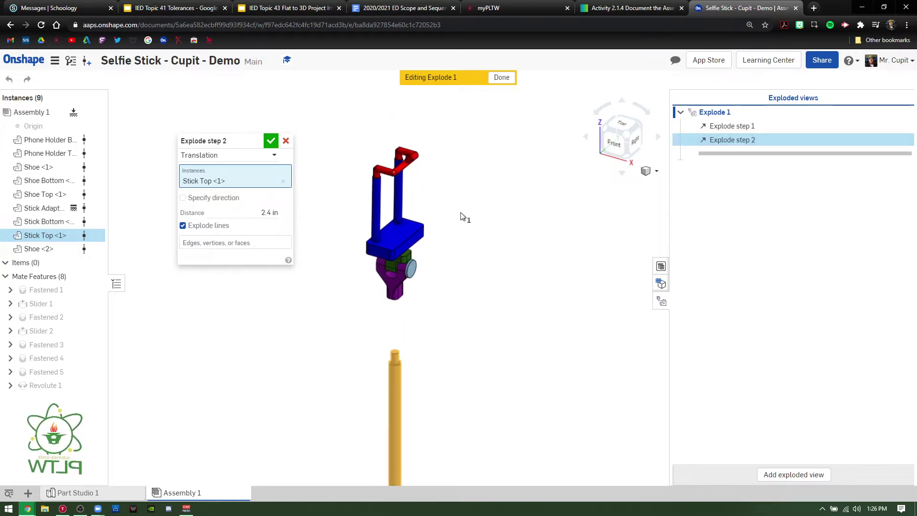
scroll(466, 223, "down", 3)
middle_click_drag(481, 221, 454, 340)
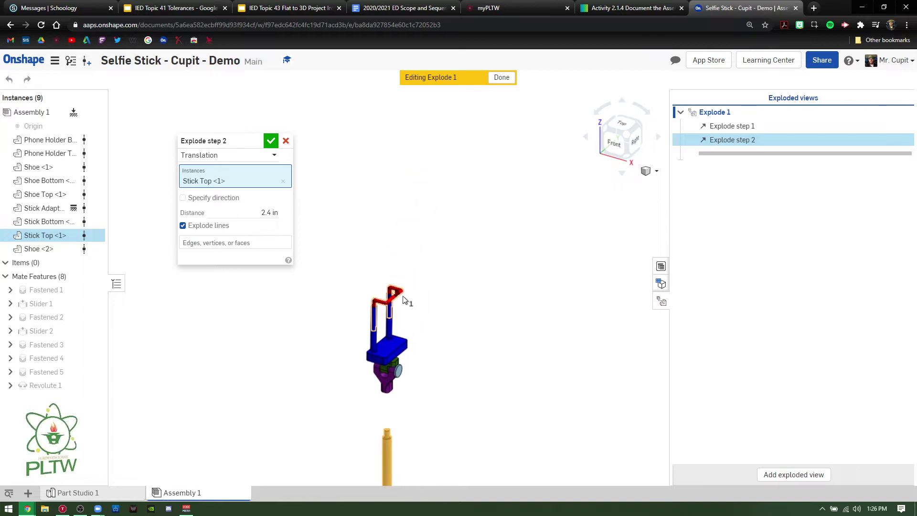
key("Return")
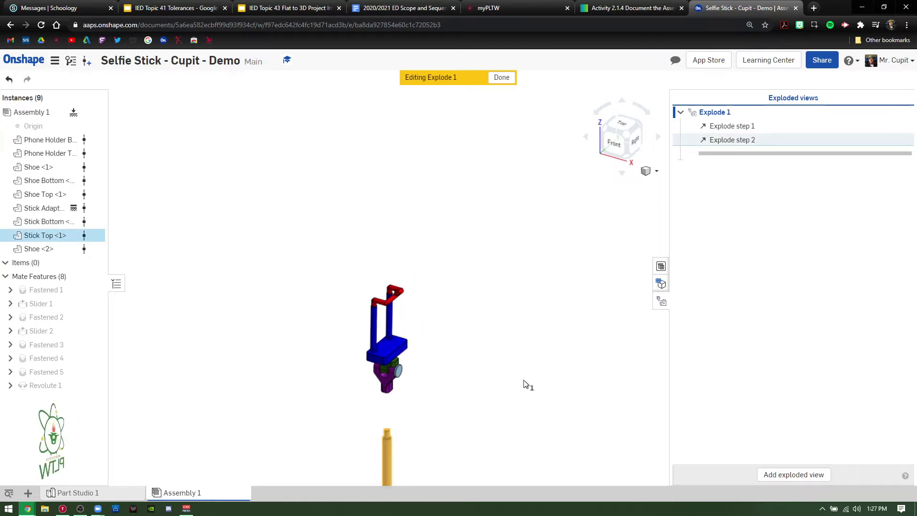
- Lift Phone Holder Top high above its base as Explode step 3
left_click(395, 286)
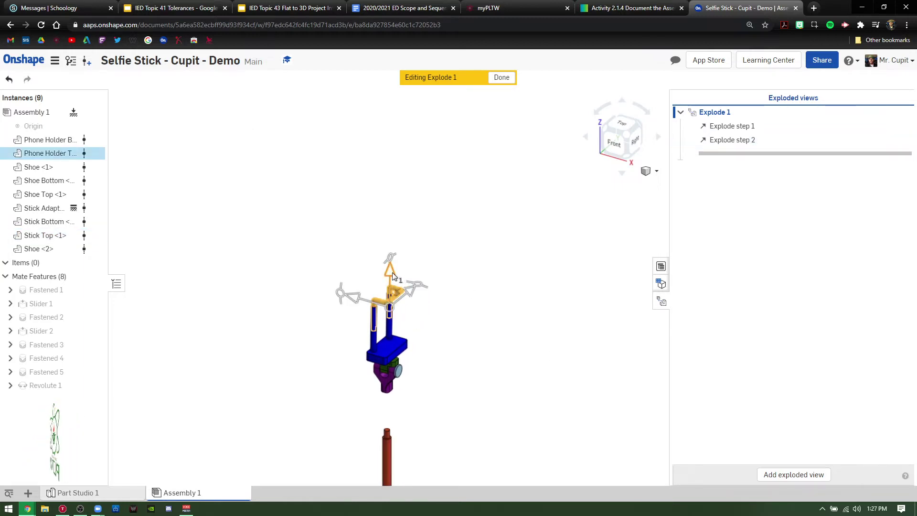
left_click_drag(392, 271, 397, 133)
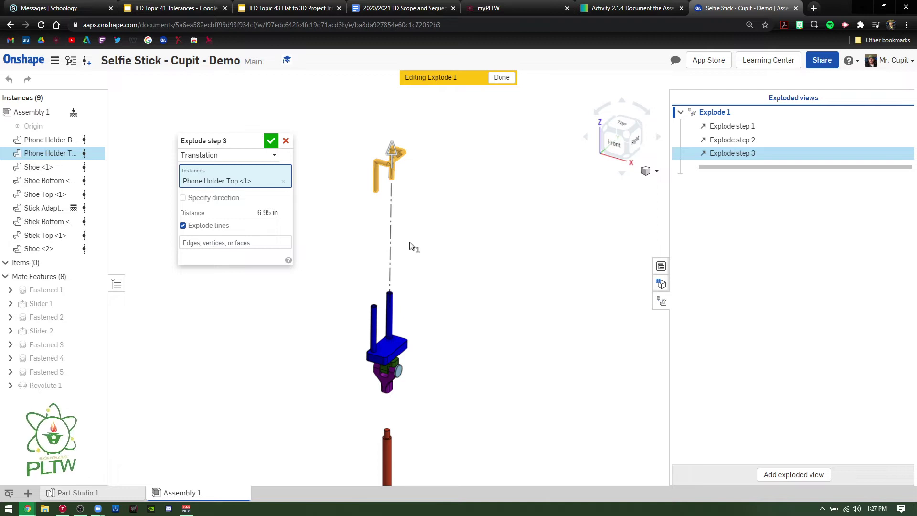
left_click(271, 142)
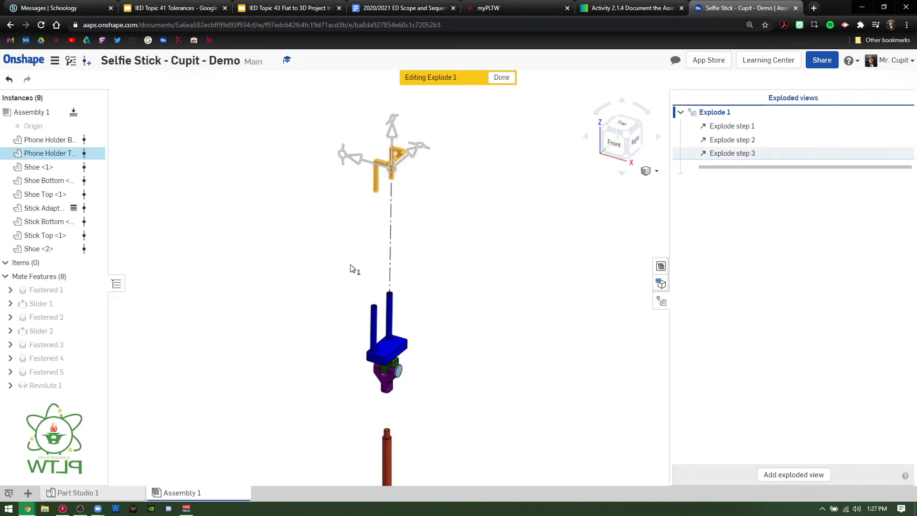
- Start Explode step 4, lifting Phone Holder Bottom 4.24 in up off the shoe
left_click(374, 328)
scroll(390, 375, "up", 5)
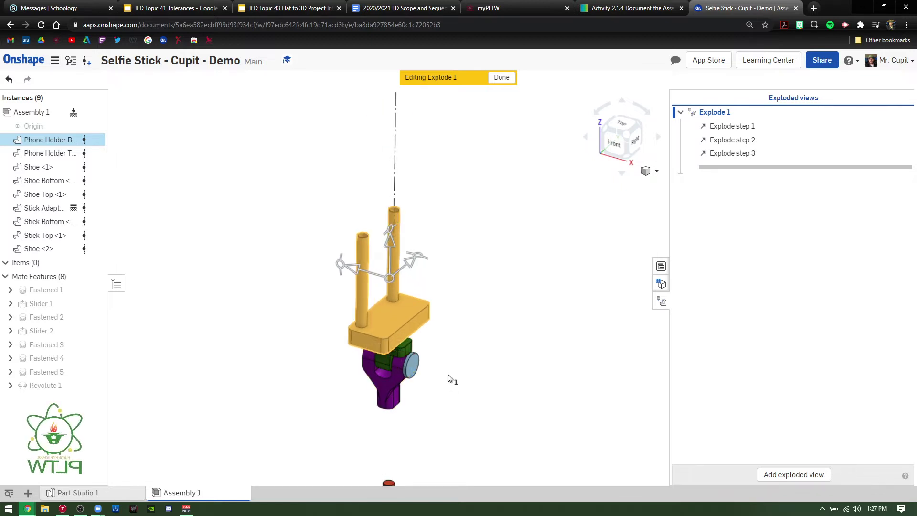
scroll(447, 375, "down", 5)
middle_click_drag(530, 301, 485, 322)
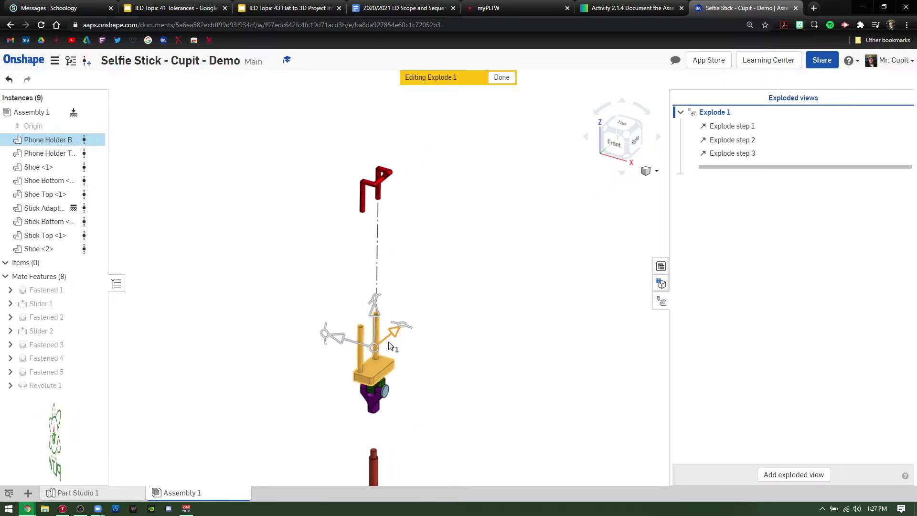
left_click_drag(376, 309, 385, 230)
scroll(373, 379, "up", 5)
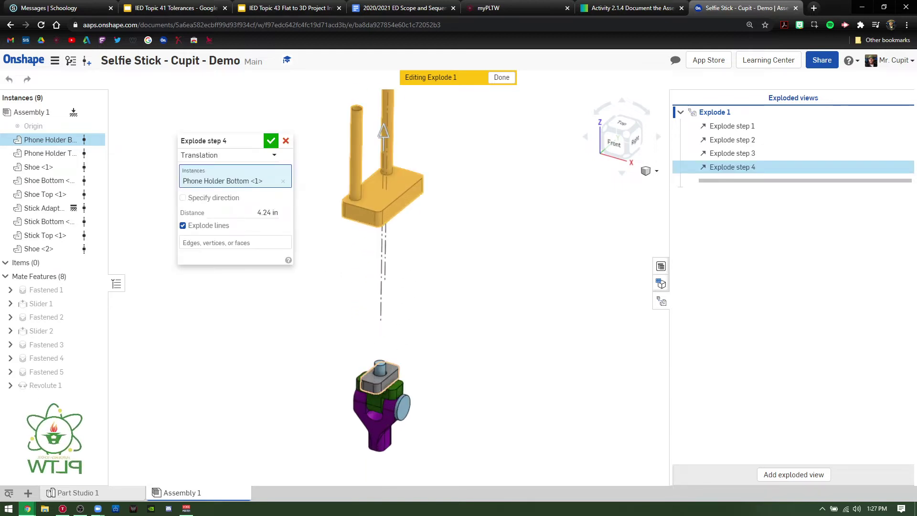
- Adjust Phone Holder Bottom's distance and confirm Explode step 4
left_click(374, 378)
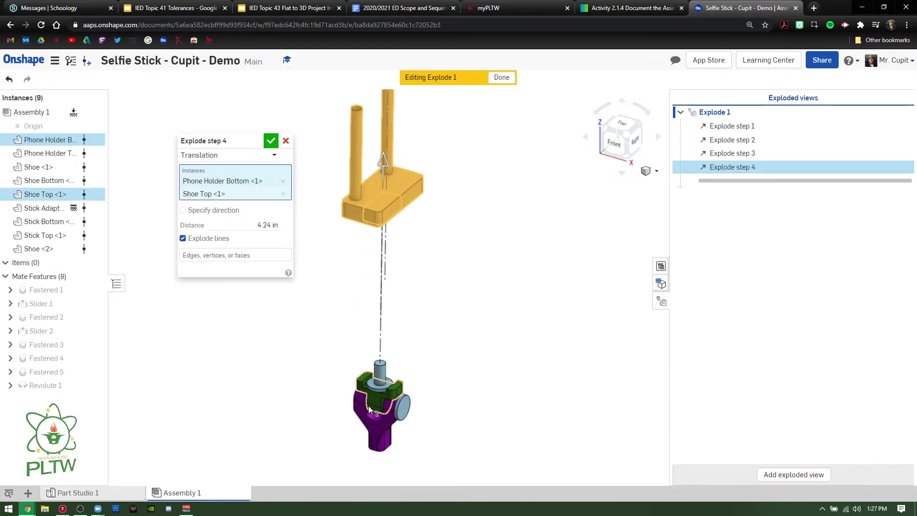
left_click_drag(383, 168, 381, 209)
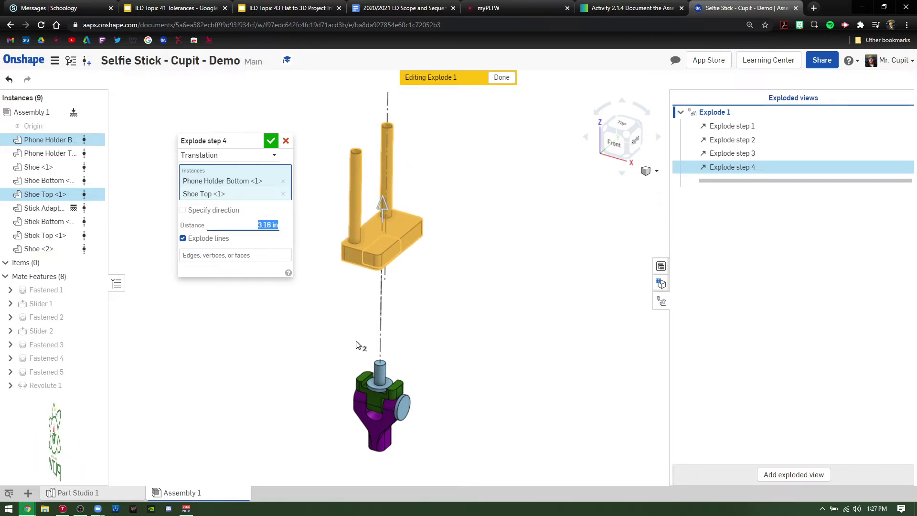
left_click(283, 193)
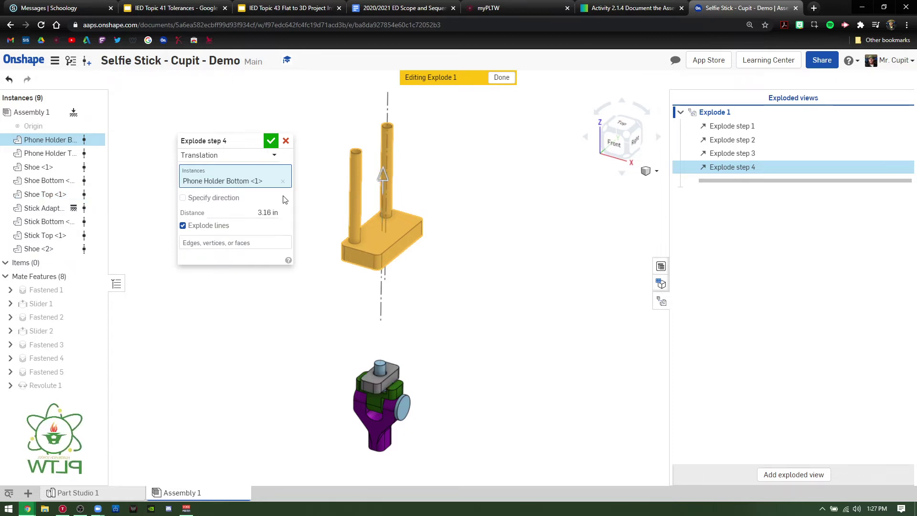
left_click_drag(382, 177, 383, 151)
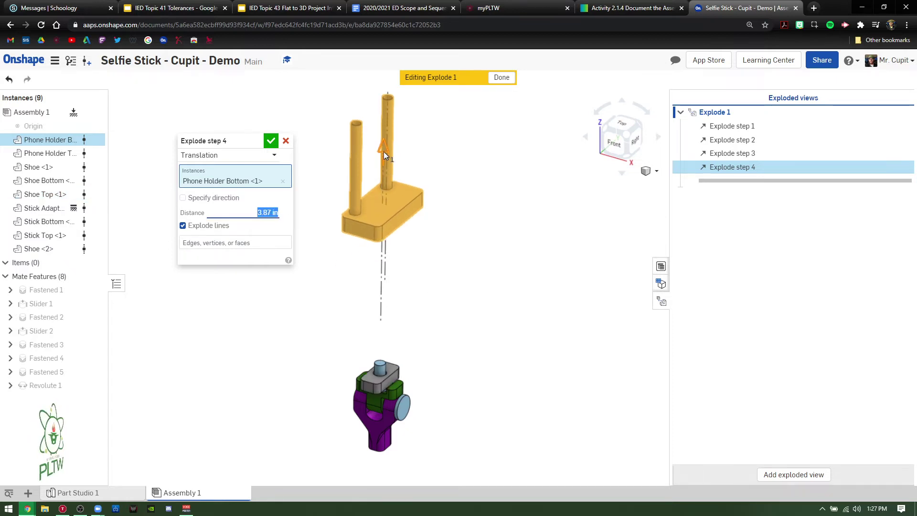
left_click(271, 140)
- Lift Shoe Top up out of the shoe as Explode step 5
left_click(359, 225)
left_click(376, 387)
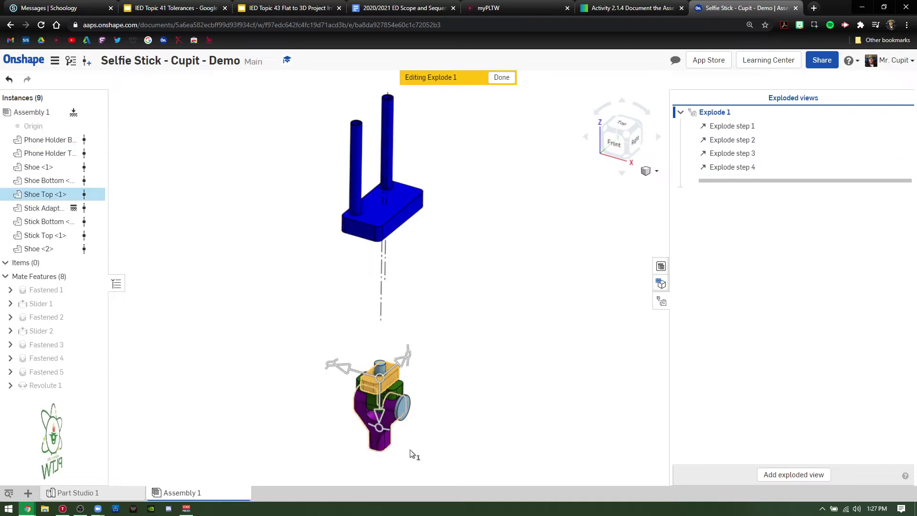
left_click_drag(381, 418, 377, 303)
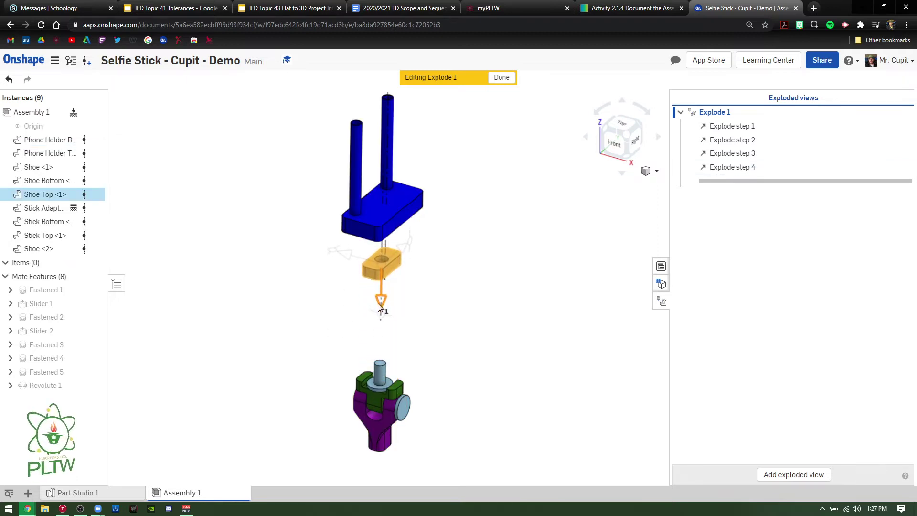
left_click(377, 370)
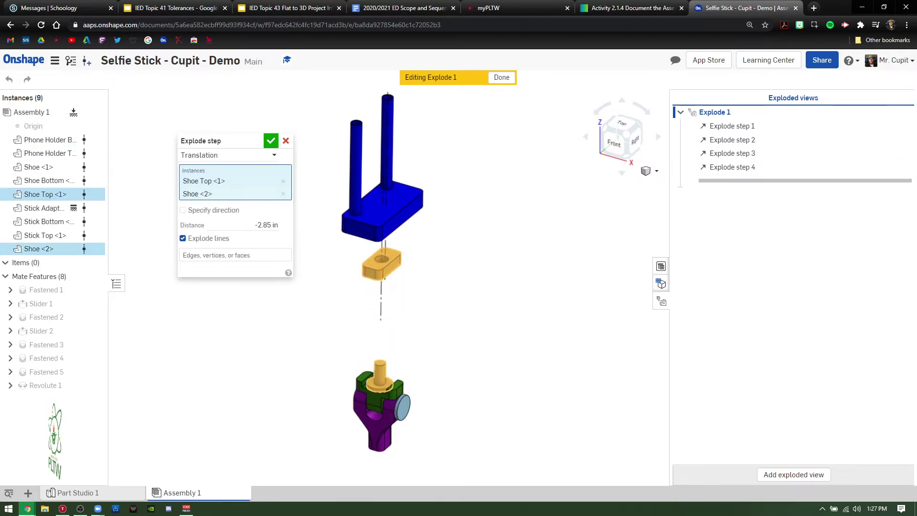
left_click(282, 193)
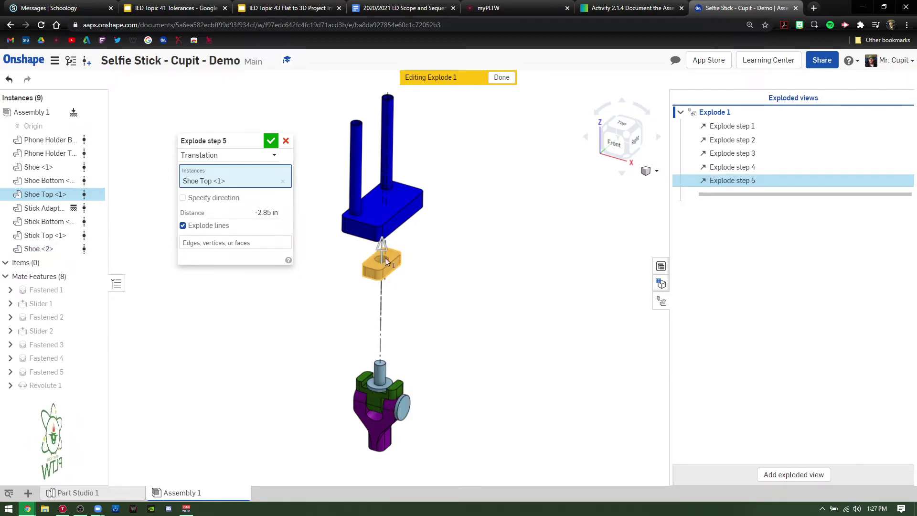
left_click(271, 141)
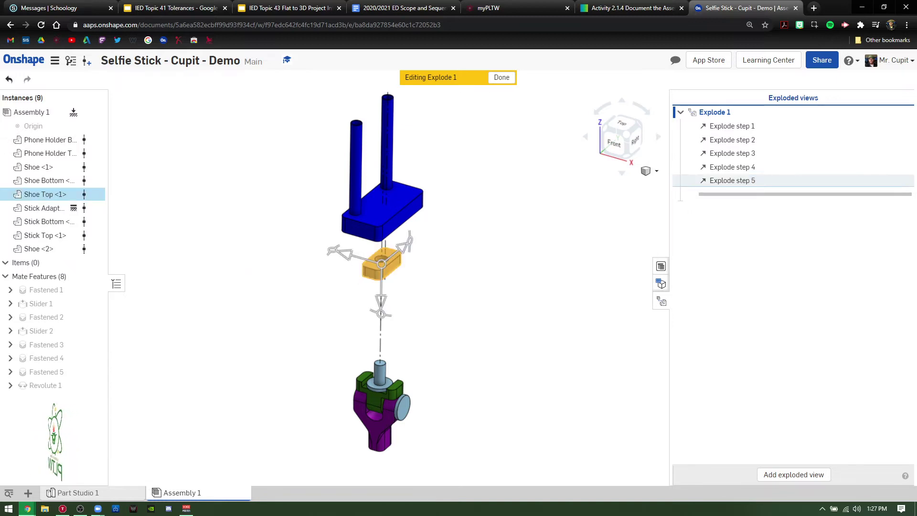
- Lift Shoe <2> up out of the shoe as Explode step 6
left_click(377, 373)
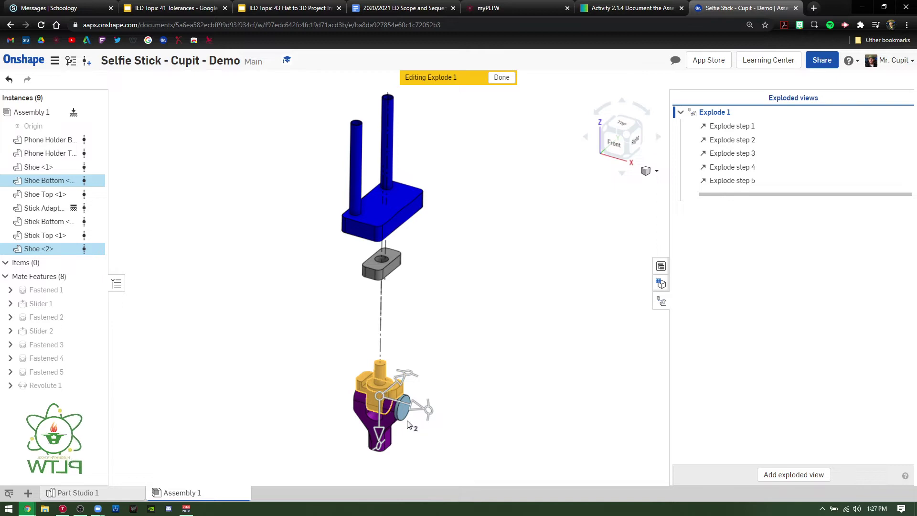
left_click(383, 386)
left_click_drag(380, 407, 385, 325)
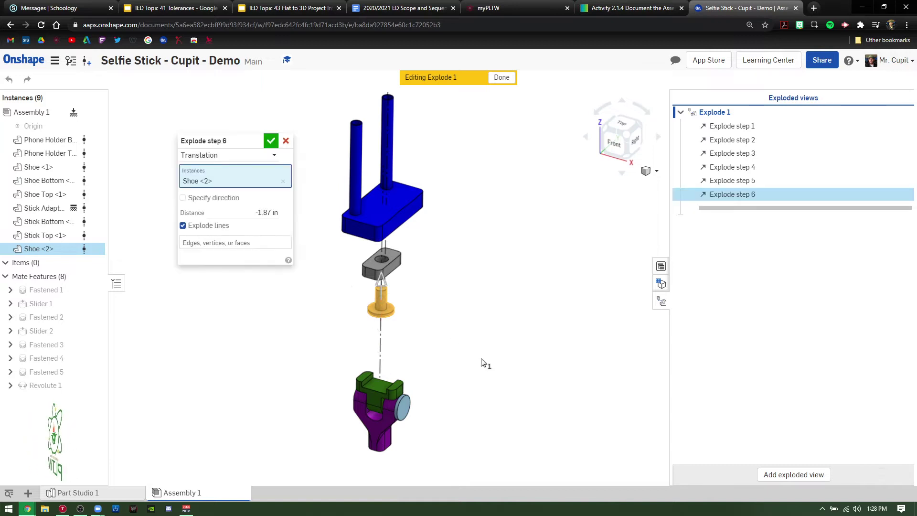
left_click(270, 142)
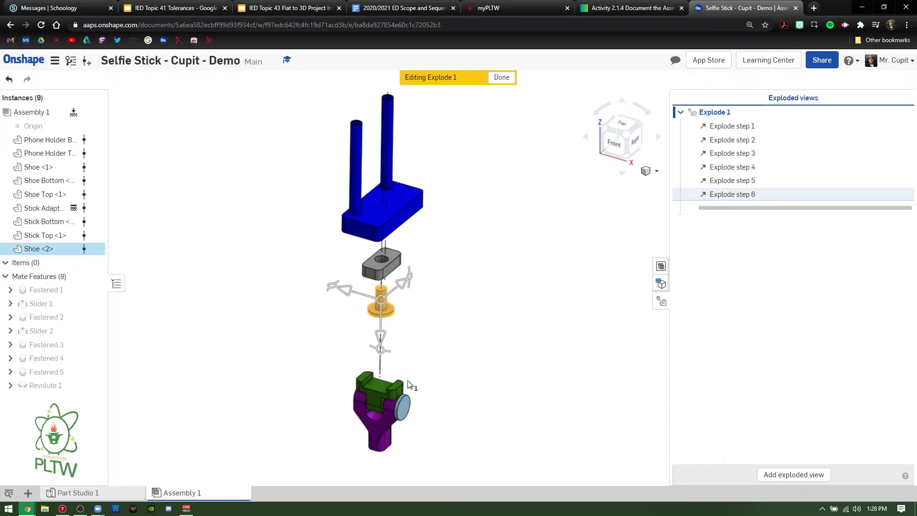
- Separate Shoe Bottom from the purple part as Explode step 7
left_click(389, 391)
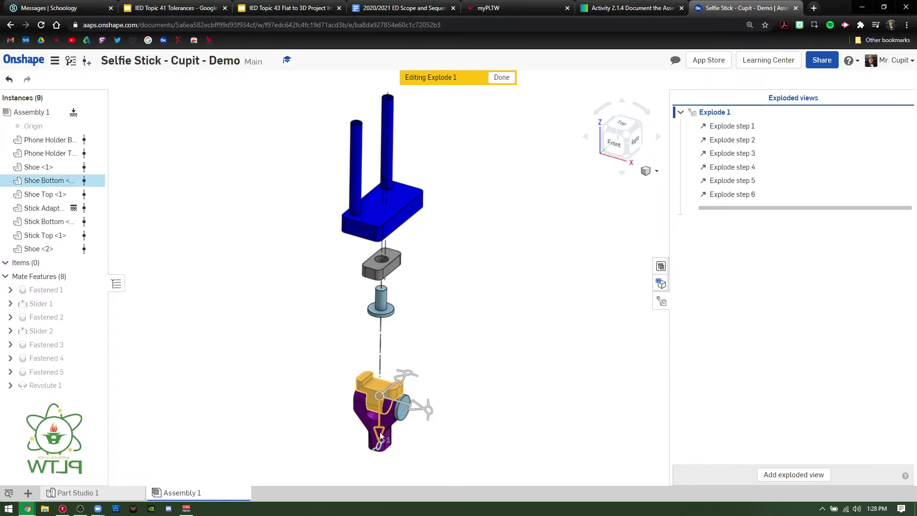
left_click_drag(380, 435, 380, 382)
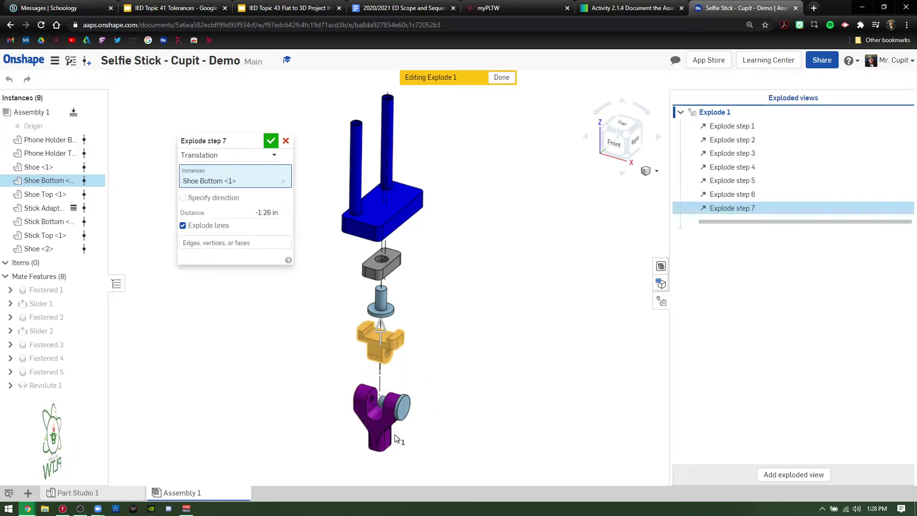
left_click_drag(379, 334, 379, 346)
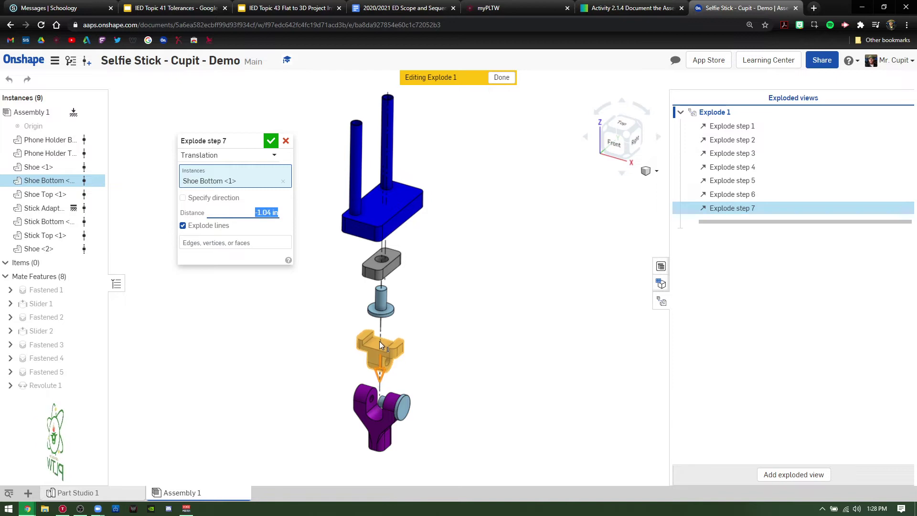
left_click(271, 141)
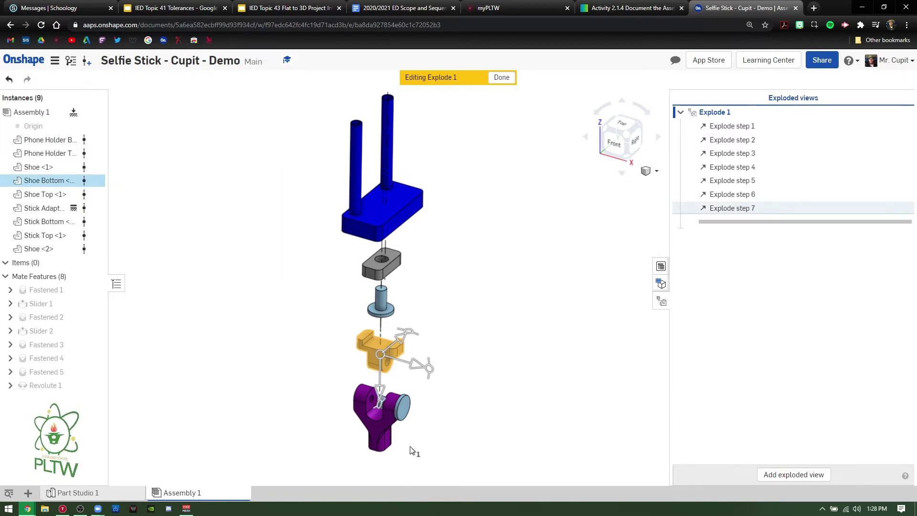
- Slide the Shoe <1> pin 1.78 in out to the right as Explode step 8
left_click(405, 410)
left_click_drag(431, 416, 499, 431)
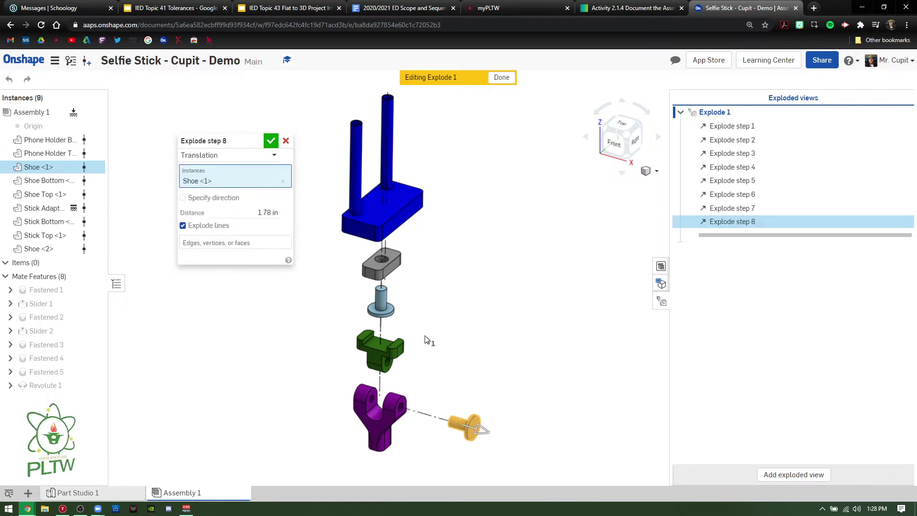
scroll(427, 356, "down", 3)
scroll(428, 368, "down", 3)
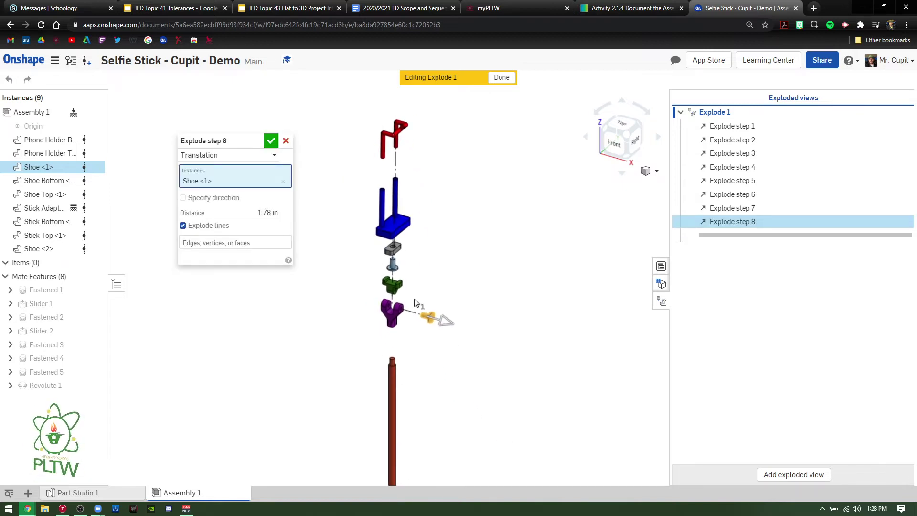
left_click(270, 141)
- Shorten Stick Top's explode distance in Explode step 2 to 1 in
scroll(420, 385, "up", 2)
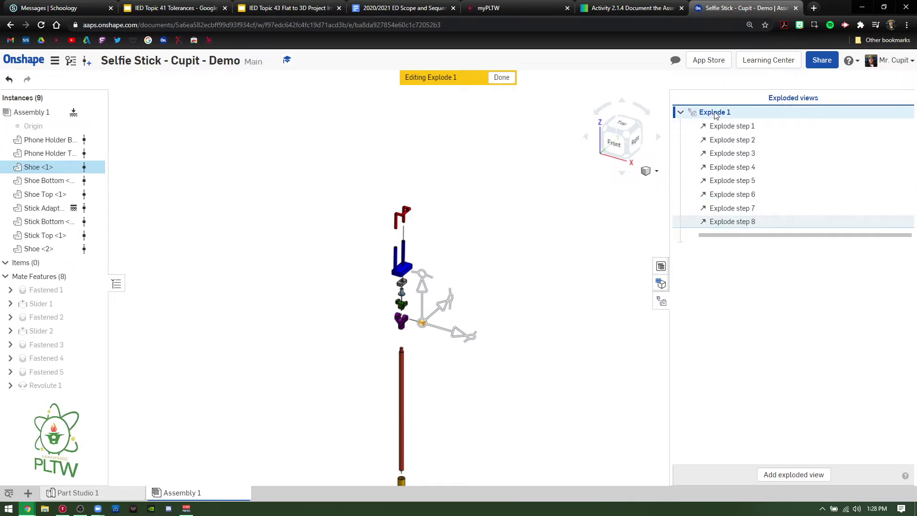
scroll(411, 270, "down", 2)
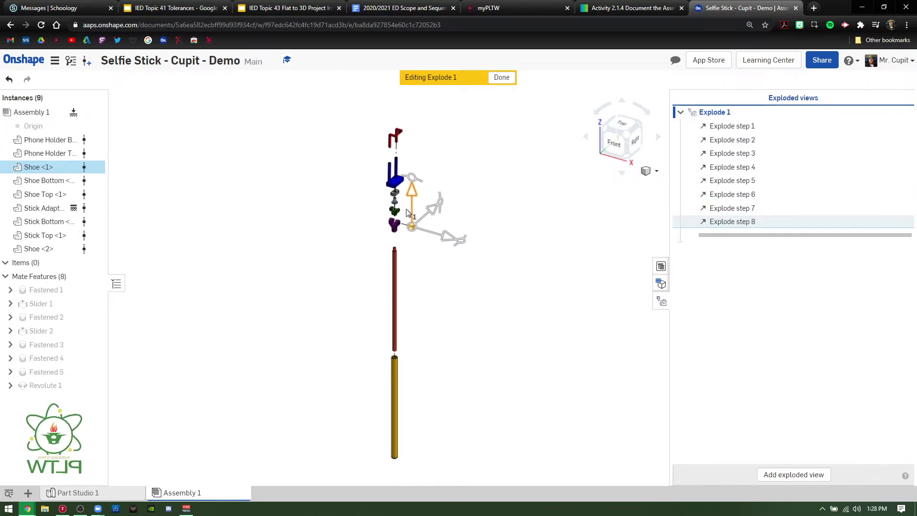
left_click(728, 182)
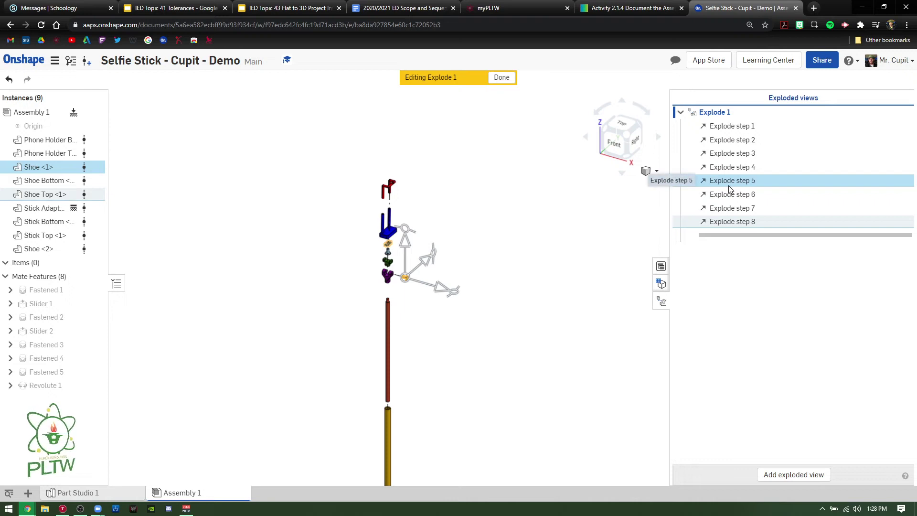
left_click(730, 139)
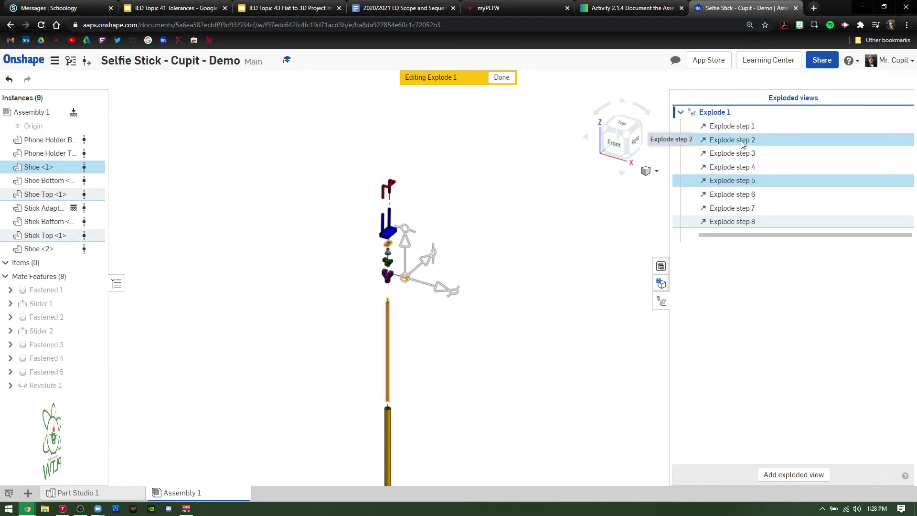
scroll(380, 293, "up", 2)
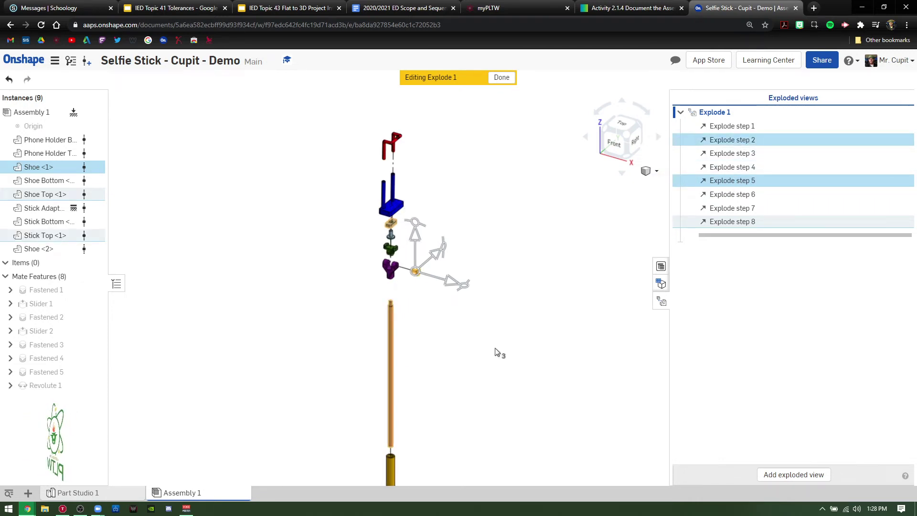
double_click(729, 140)
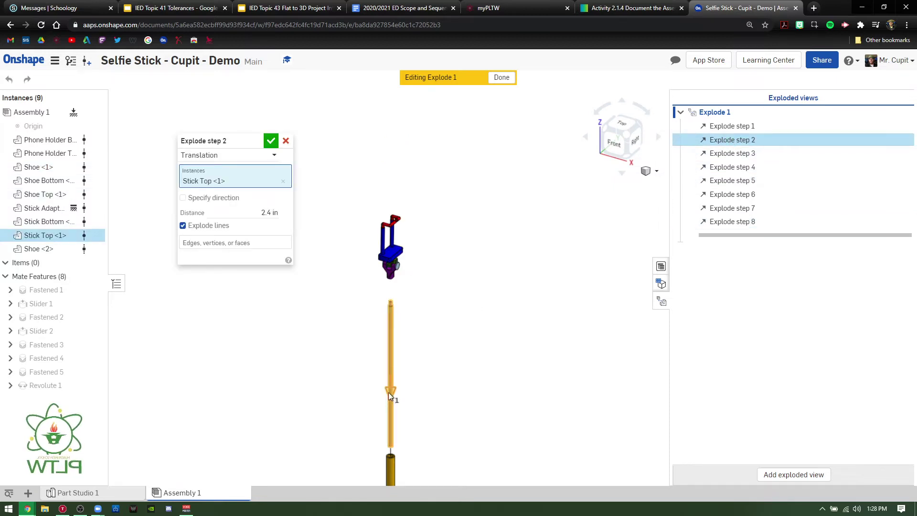
left_click_drag(389, 391, 389, 377)
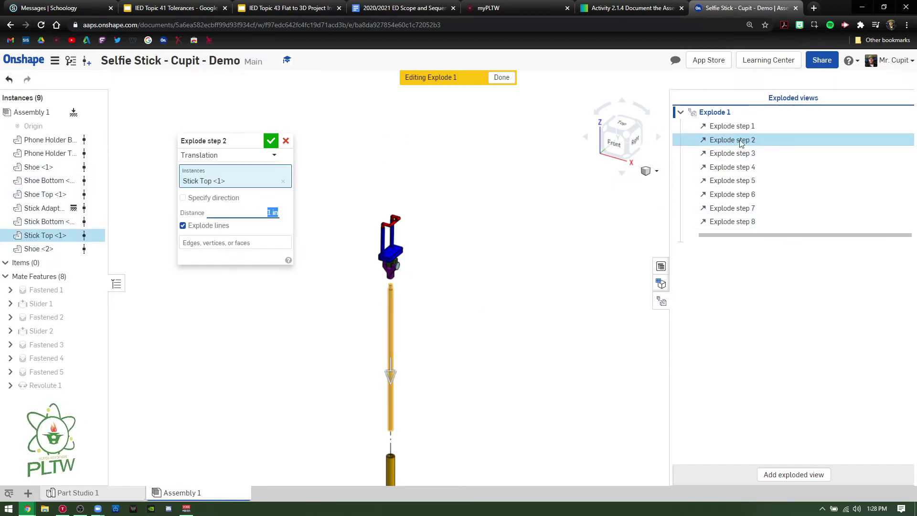
left_click(270, 140)
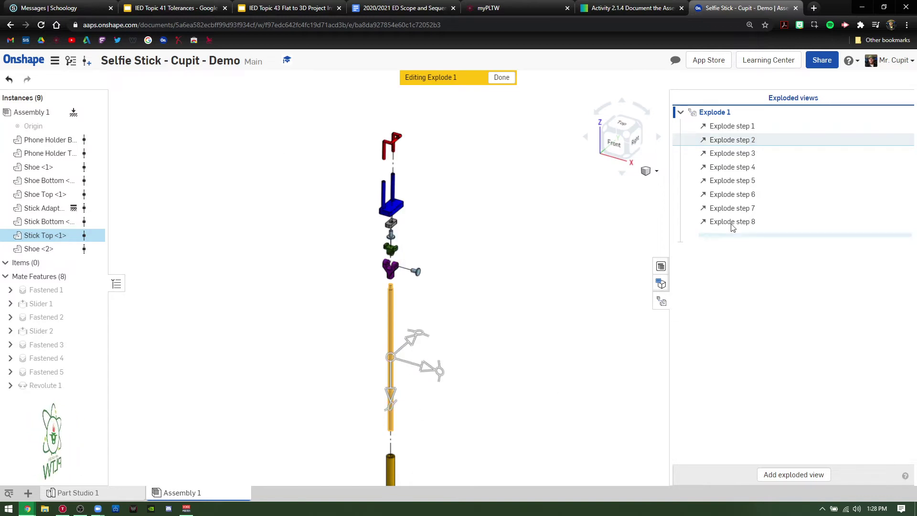
- Shorten Stick Bottom's Explode step 1 distance to 12.5 in and finish the exploded view
double_click(746, 126)
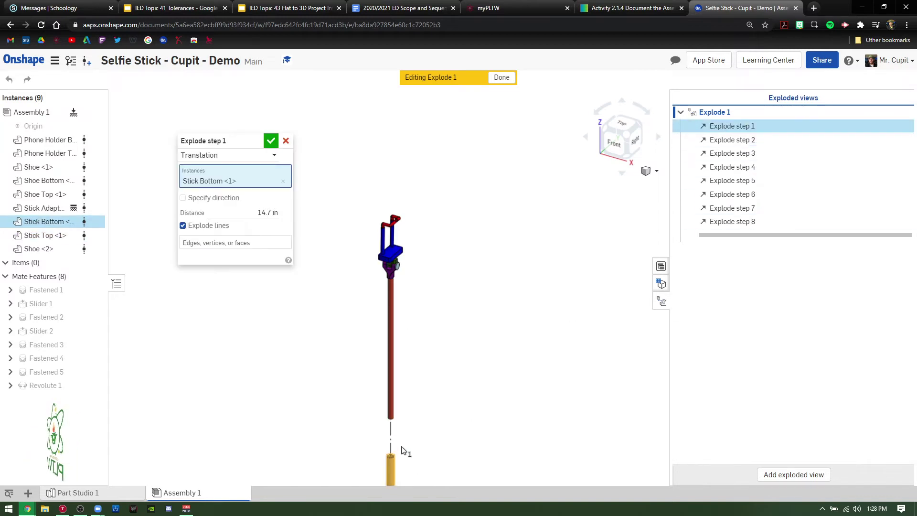
left_click_drag(403, 408, 405, 388)
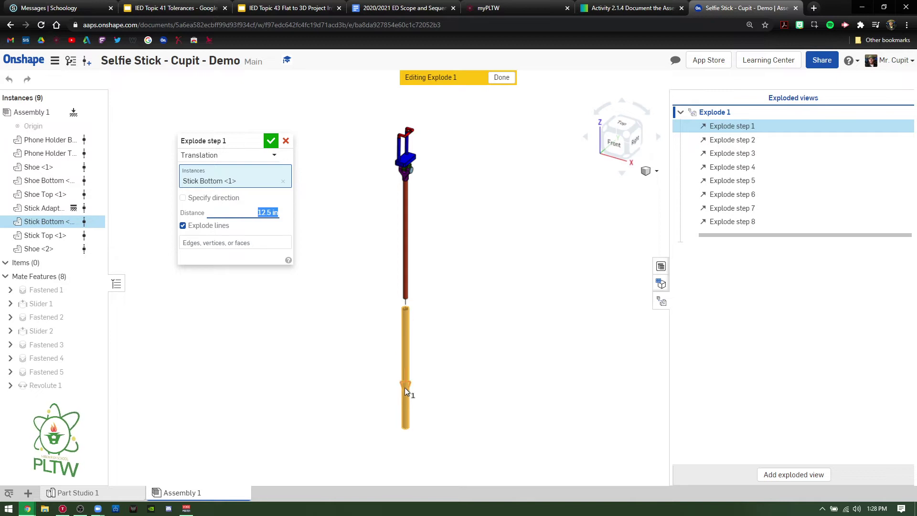
left_click(270, 140)
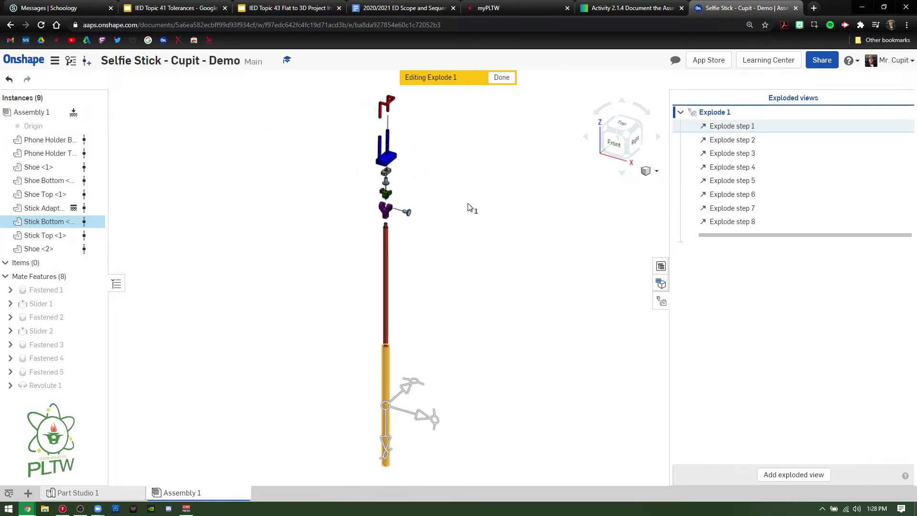
left_click(501, 78)
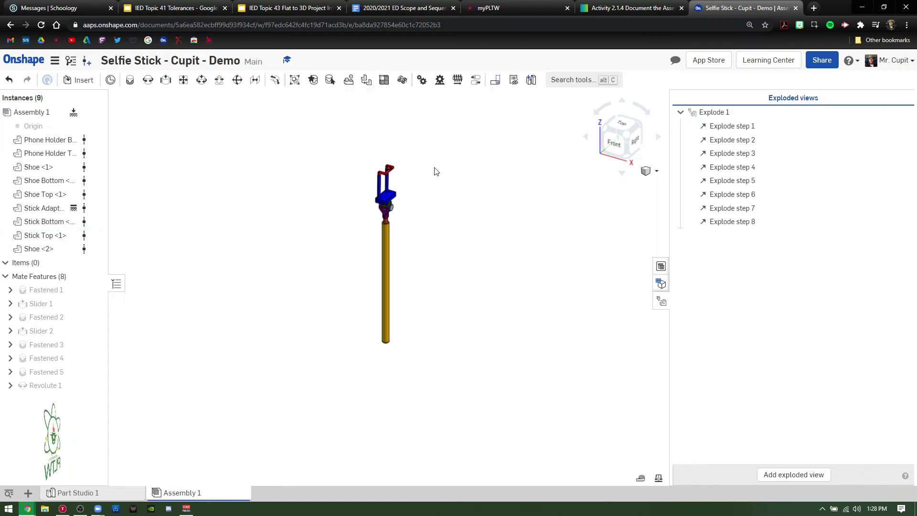
- Activate Explode 1, roll it back to the start, and replay steps 1 through 3
key("f")
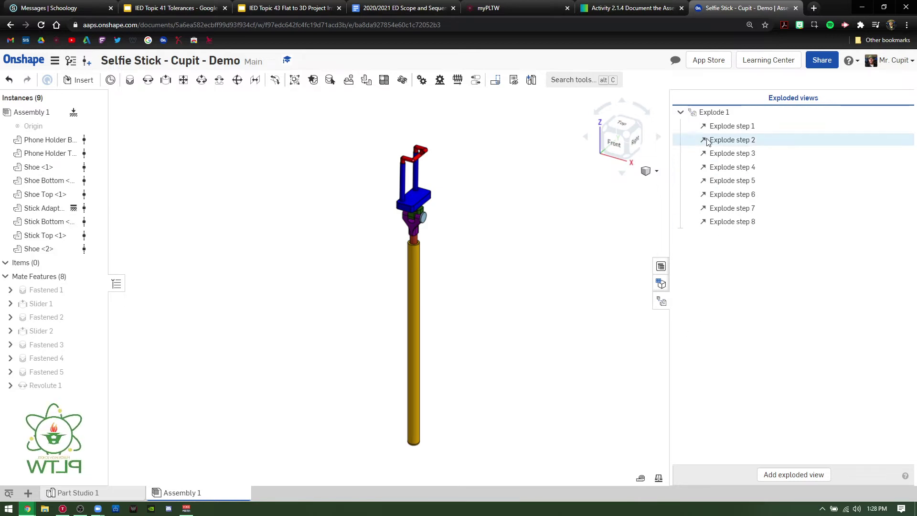
right_click(717, 115)
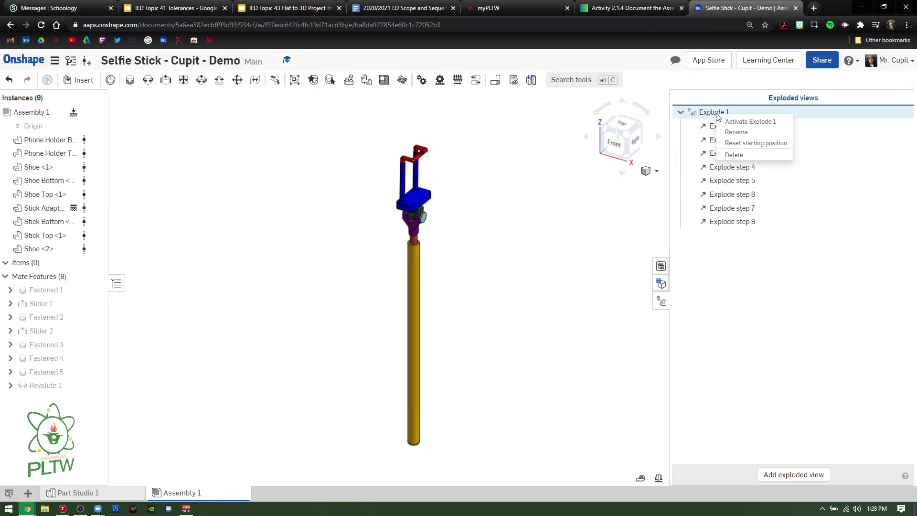
left_click(746, 123)
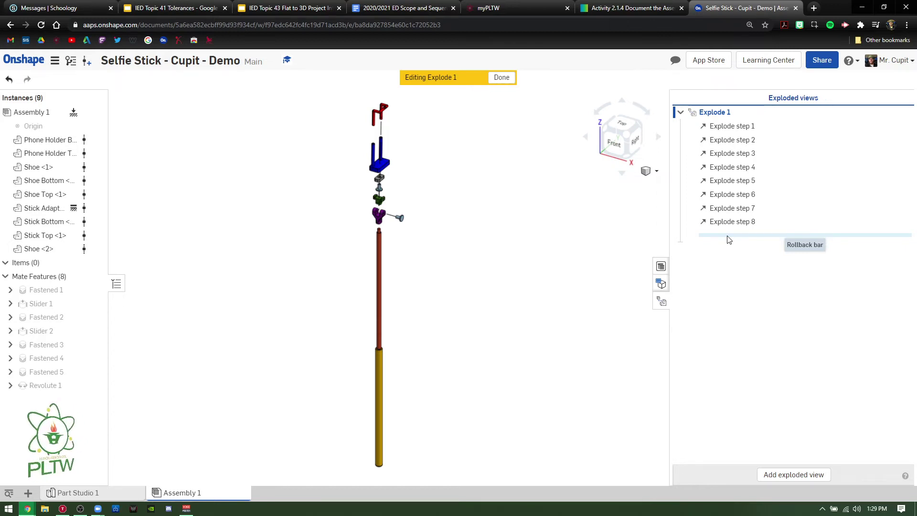
left_click_drag(728, 238, 738, 125)
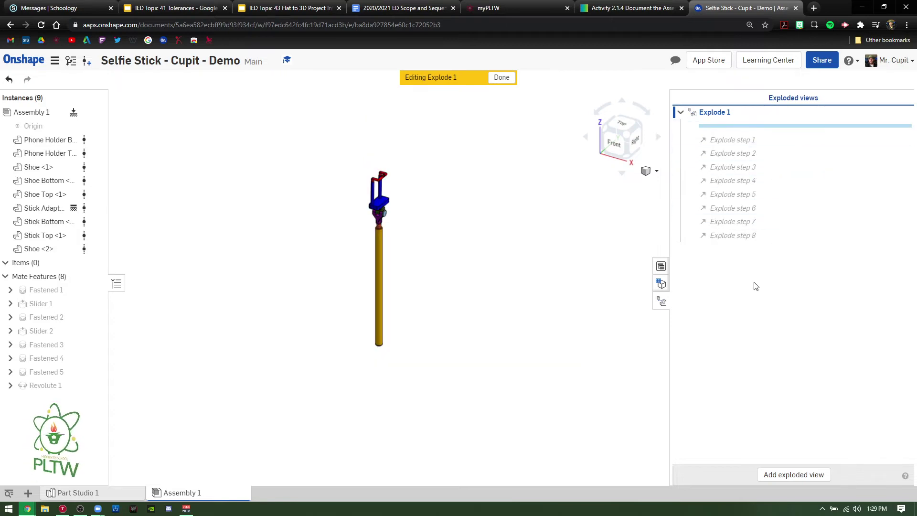
key("Down")
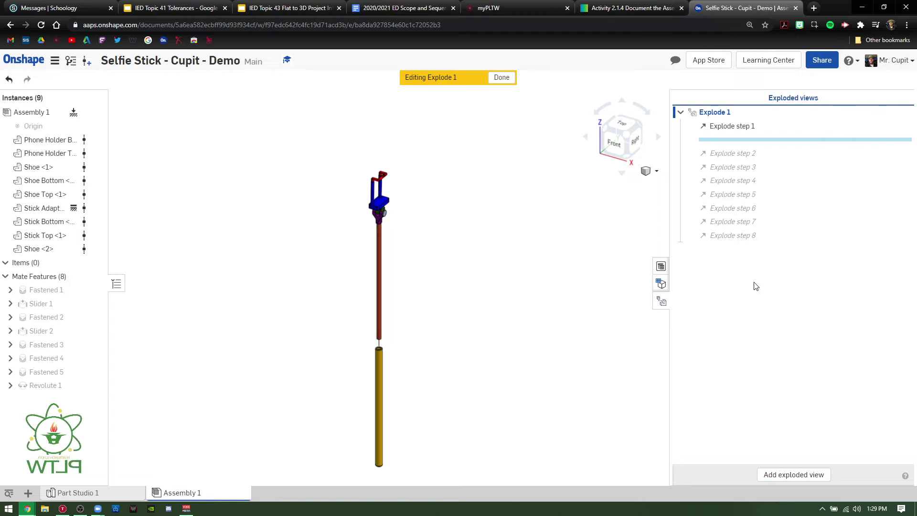
key("Down")
key("Down")
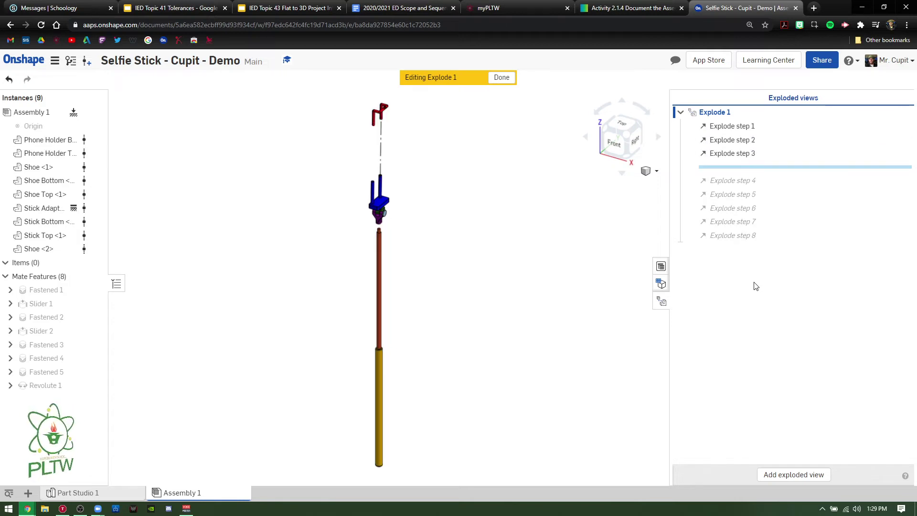
key("Down")
key("Down")
key("Down")
key("Down")
key("Down")
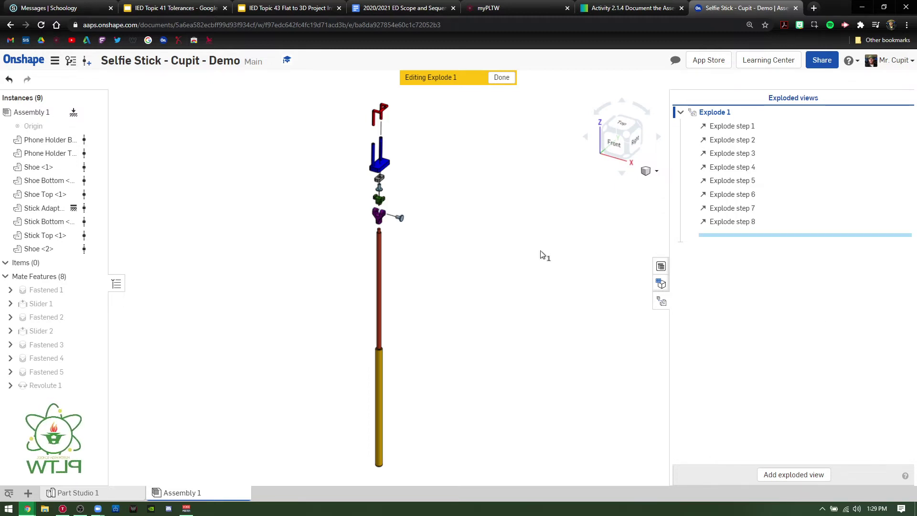
- Finish editing Explode 1 and close the Exploded views panel
left_click(502, 77)
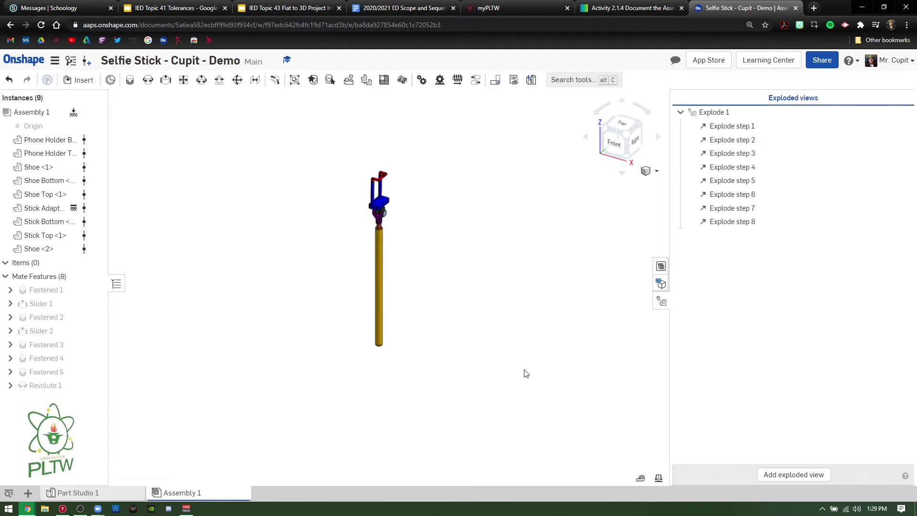
key("f")
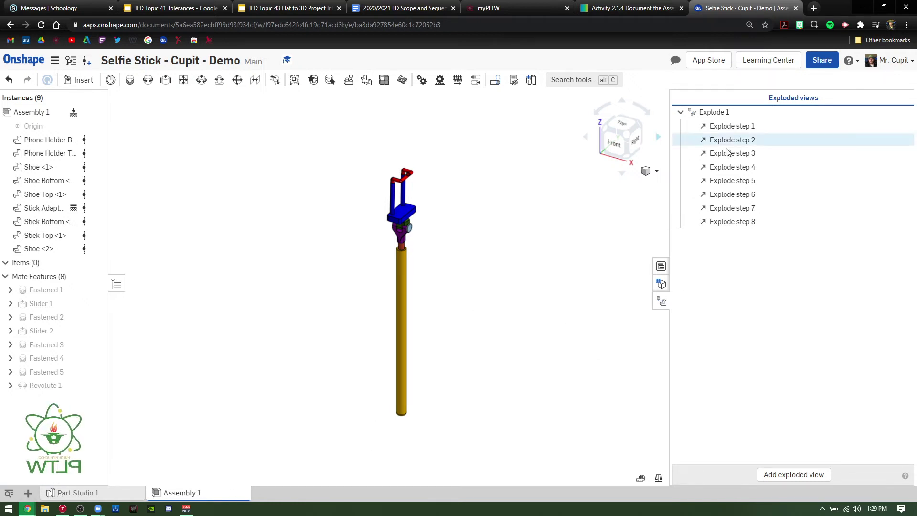
left_click(660, 301)
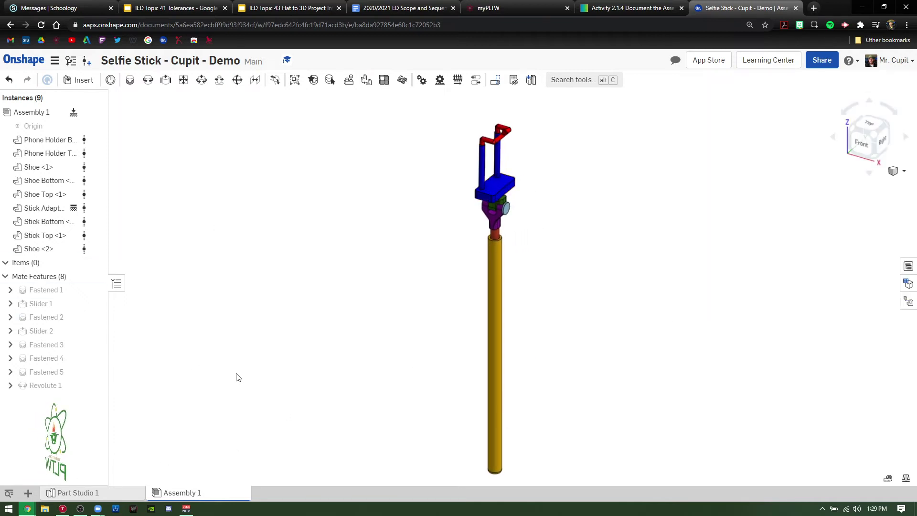
- Create a new drawing, Drawing 1, from the document
left_click(28, 492)
left_click(58, 449)
left_click(663, 335)
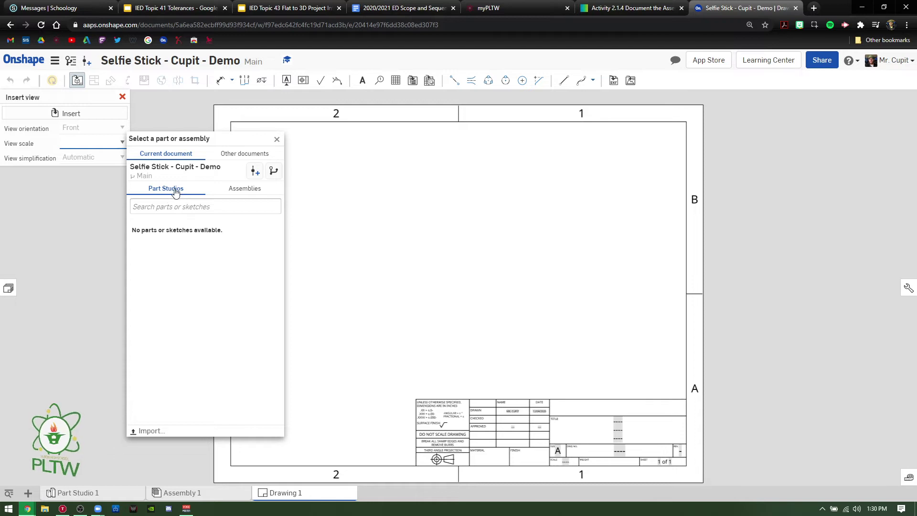
- Choose Assembly 1 for the drawing view, shown in its Explode 1 state
left_click(242, 190)
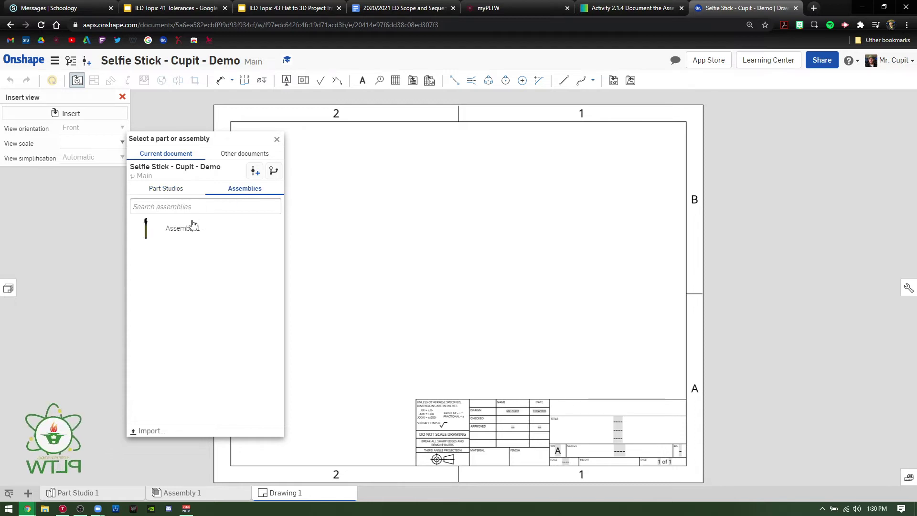
left_click(188, 237)
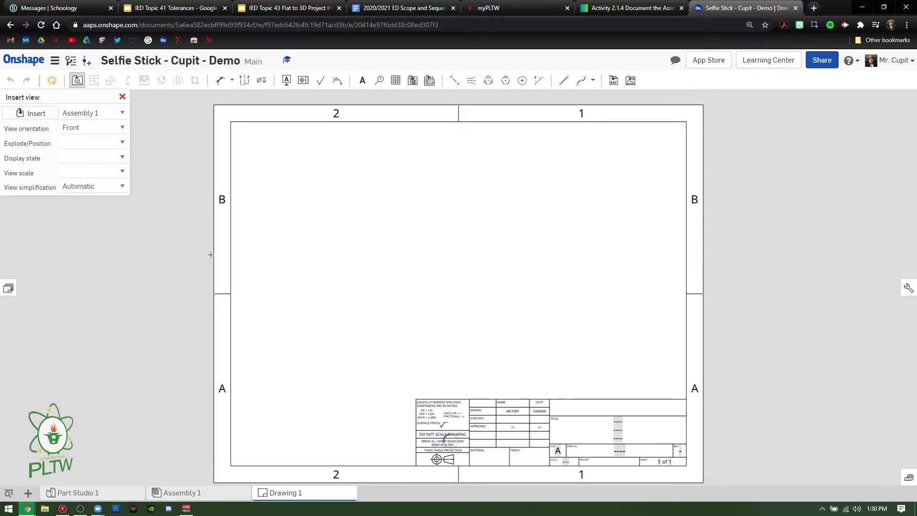
left_click(33, 113)
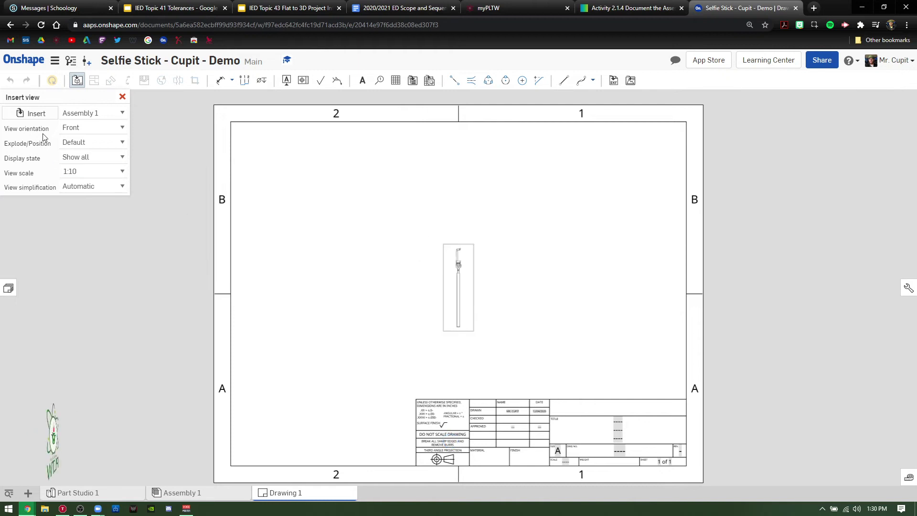
left_click(91, 142)
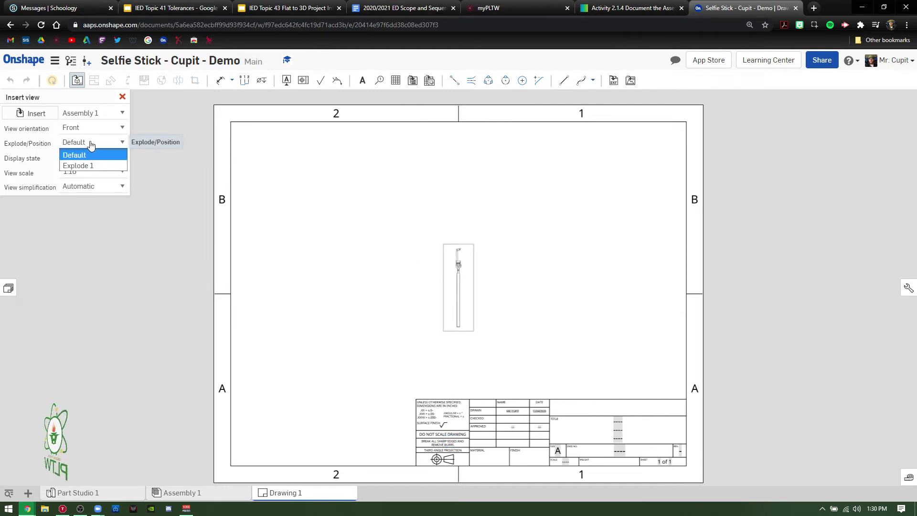
left_click(87, 167)
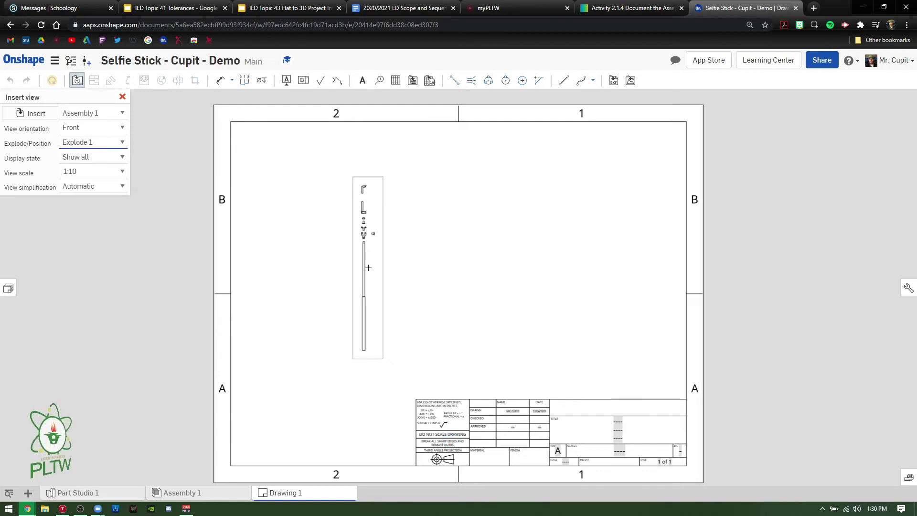
- Place the view with Isometric orientation on the sheet and display it shaded
left_click(122, 128)
left_click(78, 204)
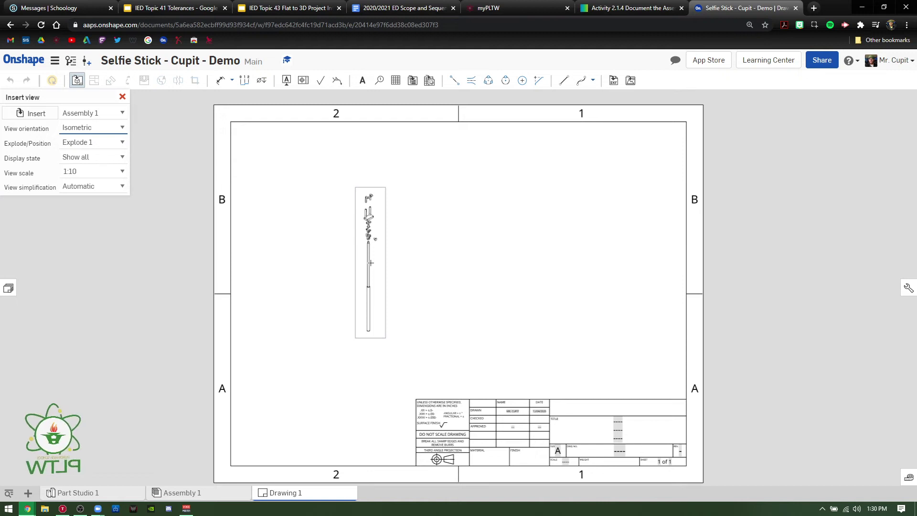
left_click(362, 277)
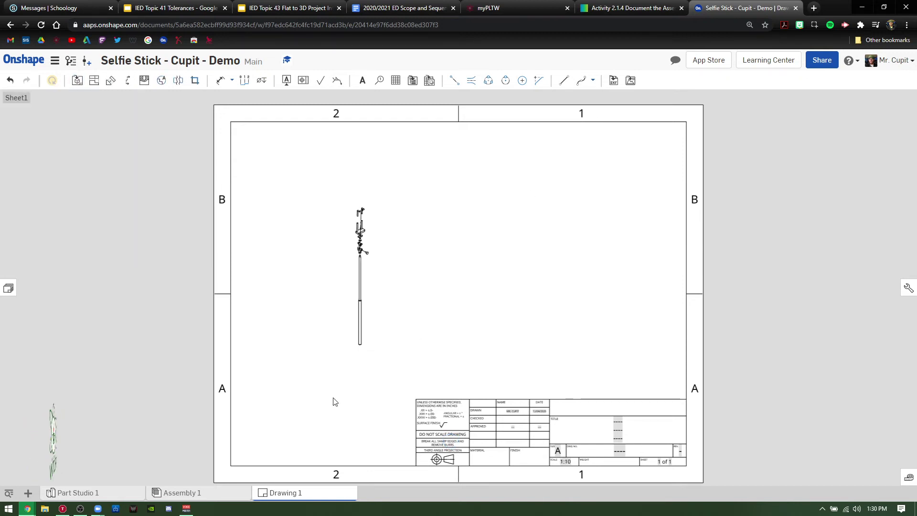
right_click(367, 238)
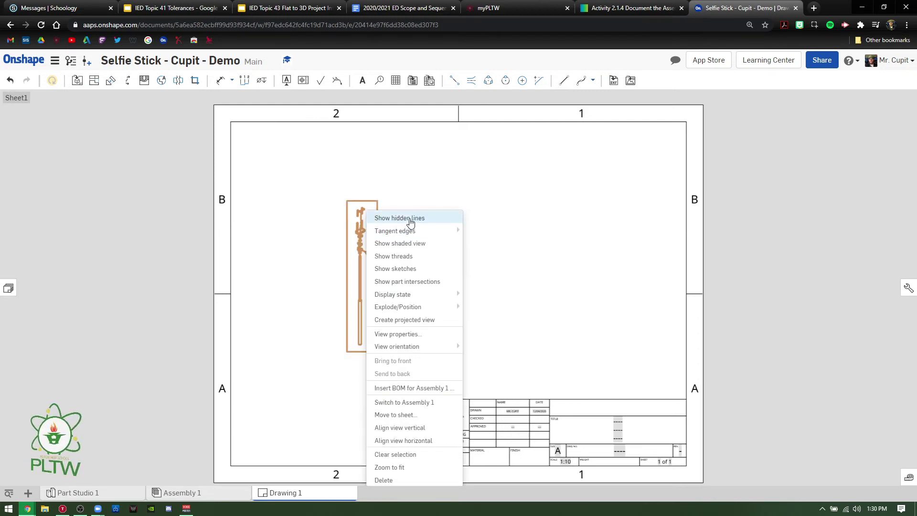
left_click(410, 245)
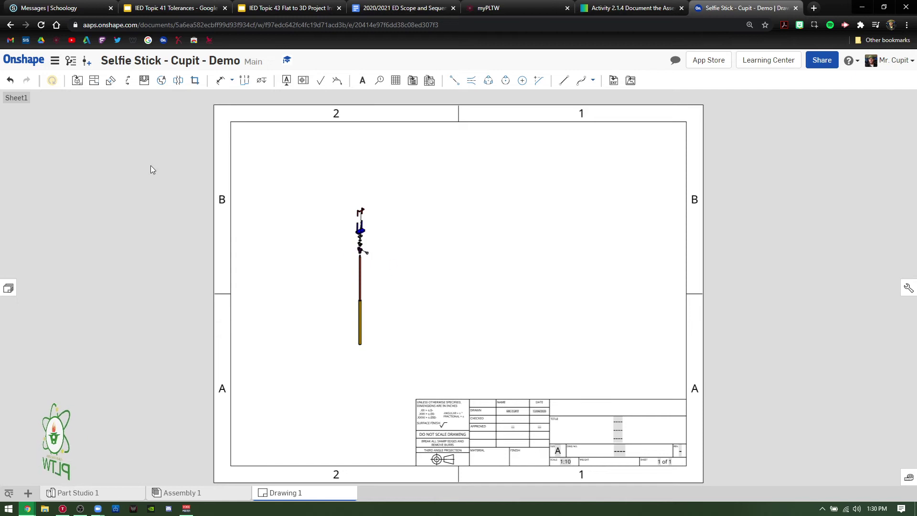
- Change the sheet size to A Portrait in the sheet properties
right_click(282, 172)
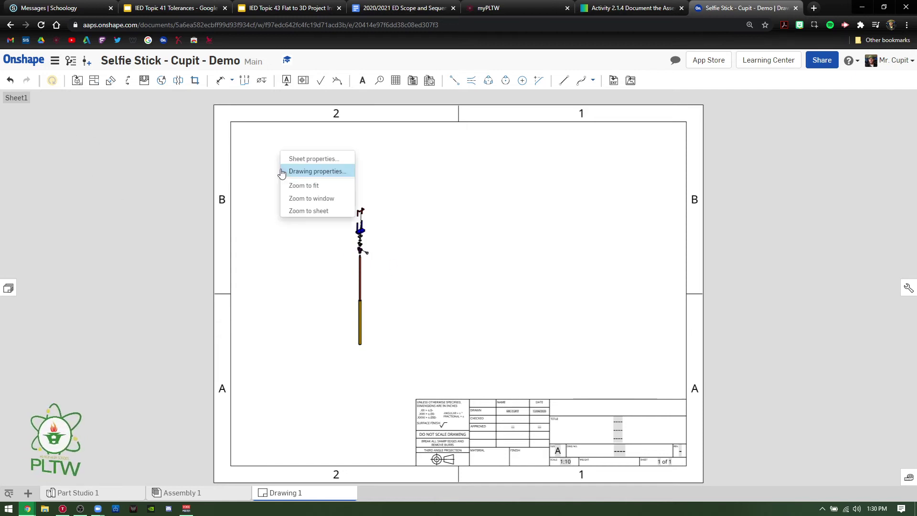
left_click(295, 159)
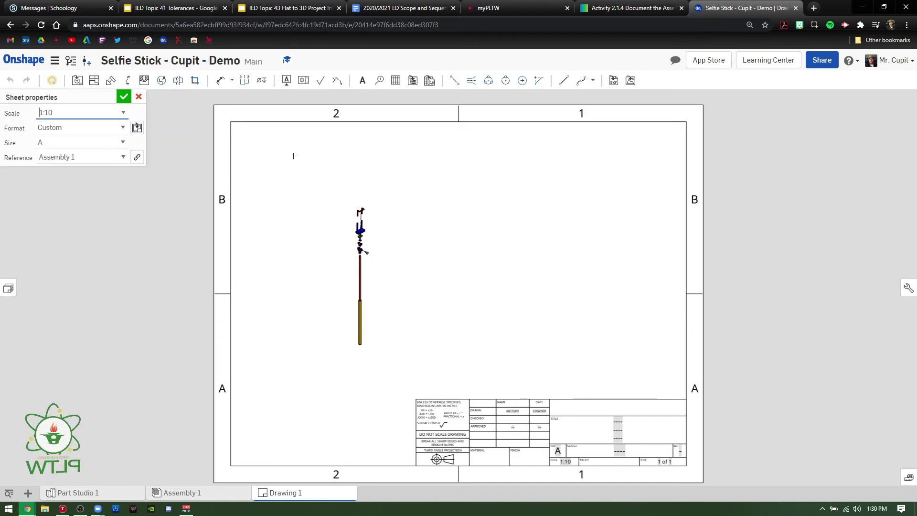
left_click_drag(73, 98, 490, 198)
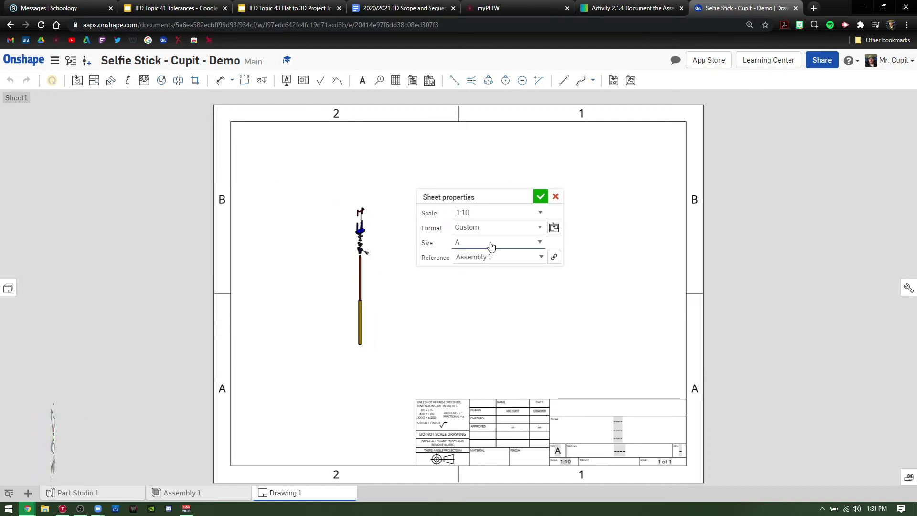
left_click(540, 244)
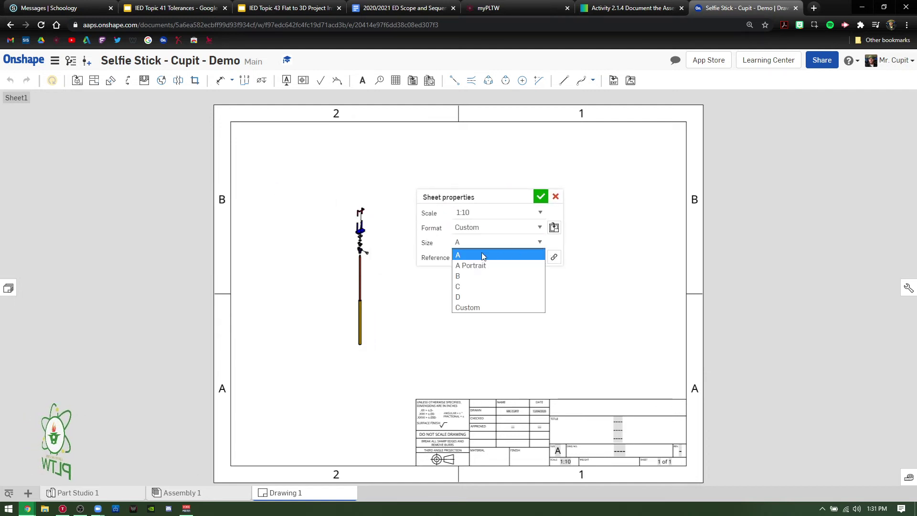
left_click(479, 266)
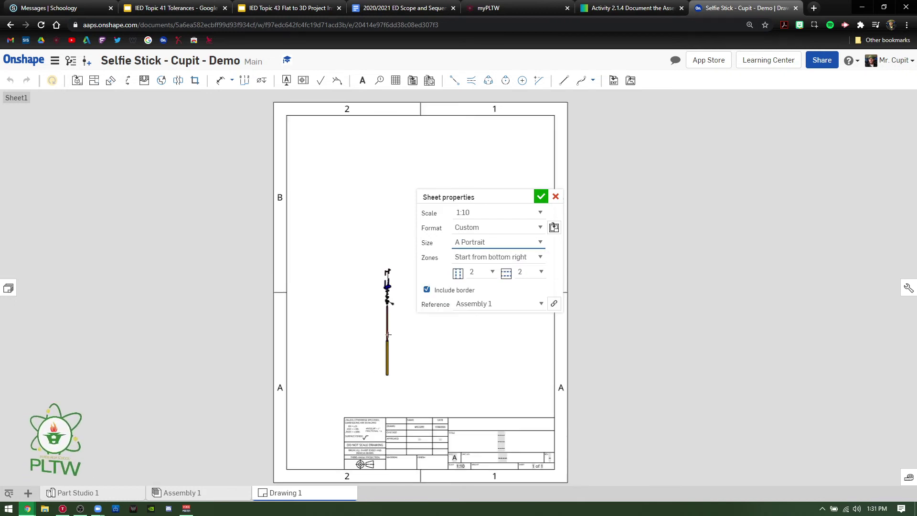
left_click_drag(491, 199, 157, 189)
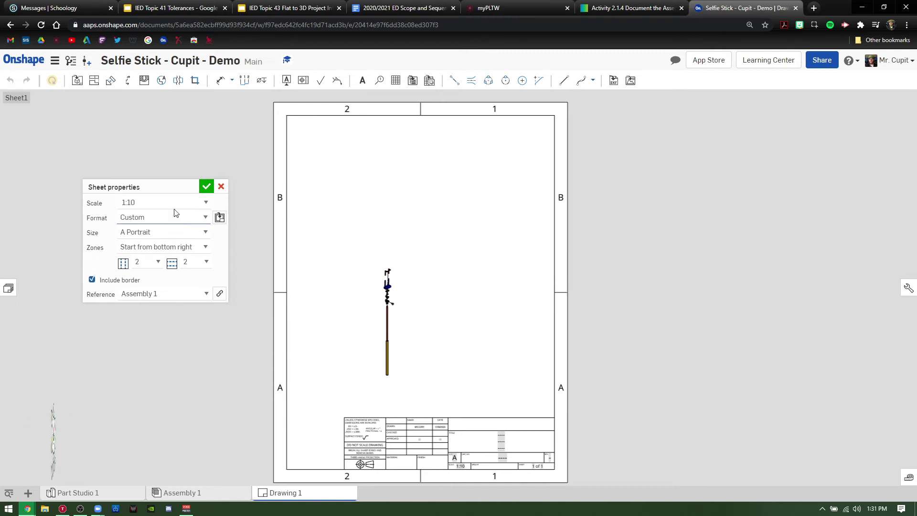
- Set the sheet scale to 1:4, apply it, and reposition the exploded view
left_click(206, 206)
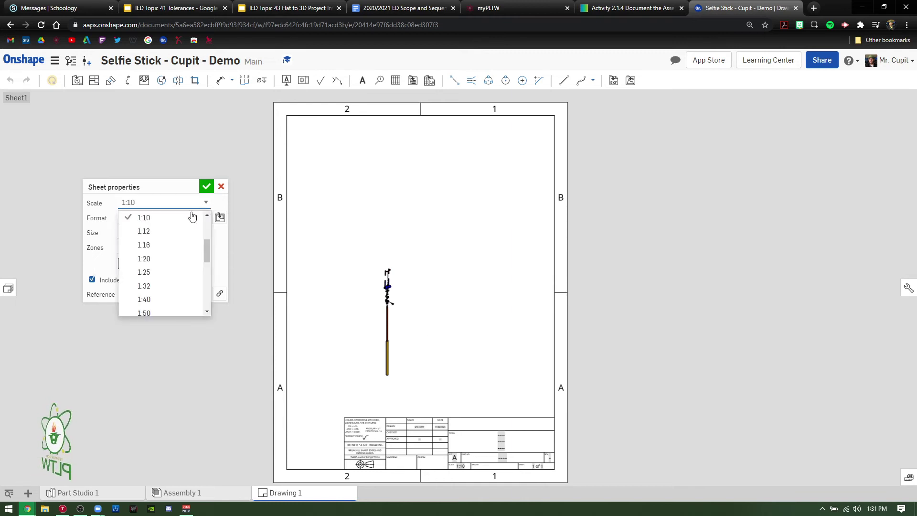
scroll(186, 239, "up", 2)
left_click(165, 254)
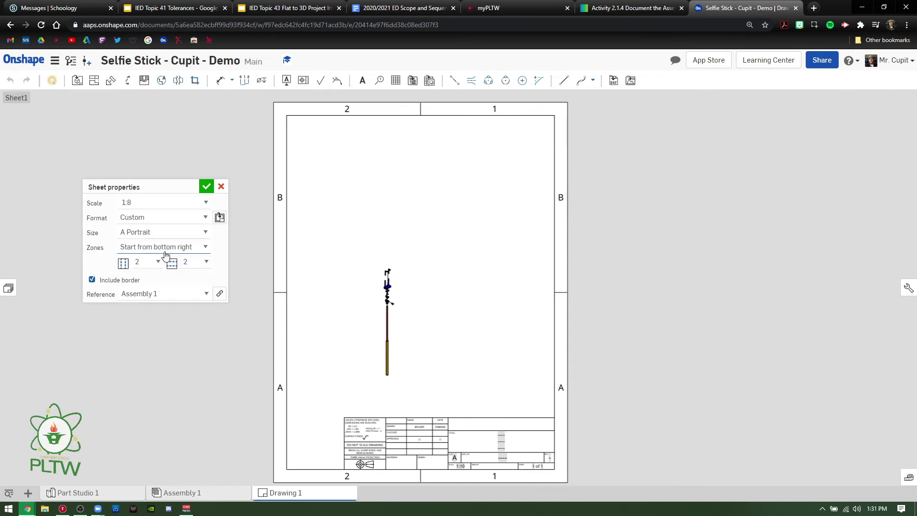
left_click(157, 204)
scroll(158, 243, "up", 1)
left_click(159, 259)
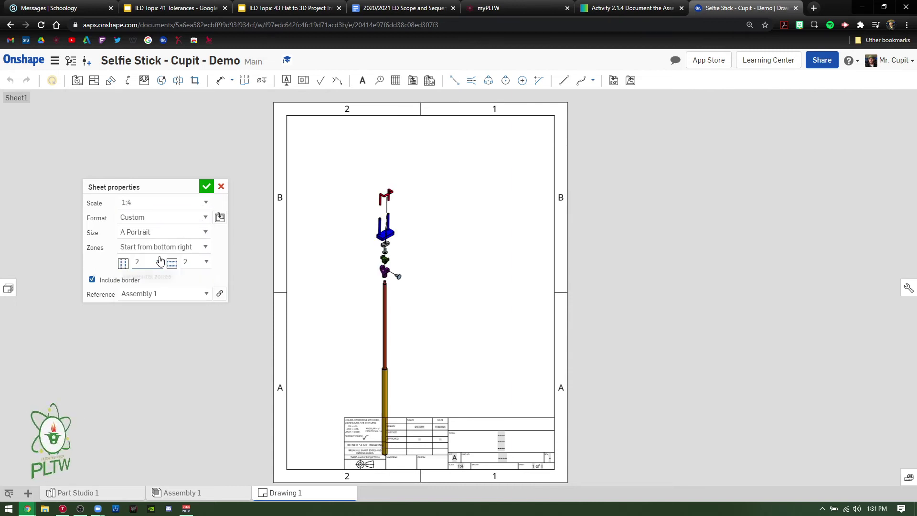
left_click(207, 187)
mouse_move(392, 265)
left_mouse_down()
mouse_move(370, 208)
mouse_move(354, 206)
mouse_move(385, 210)
mouse_move(359, 211)
left_mouse_up()
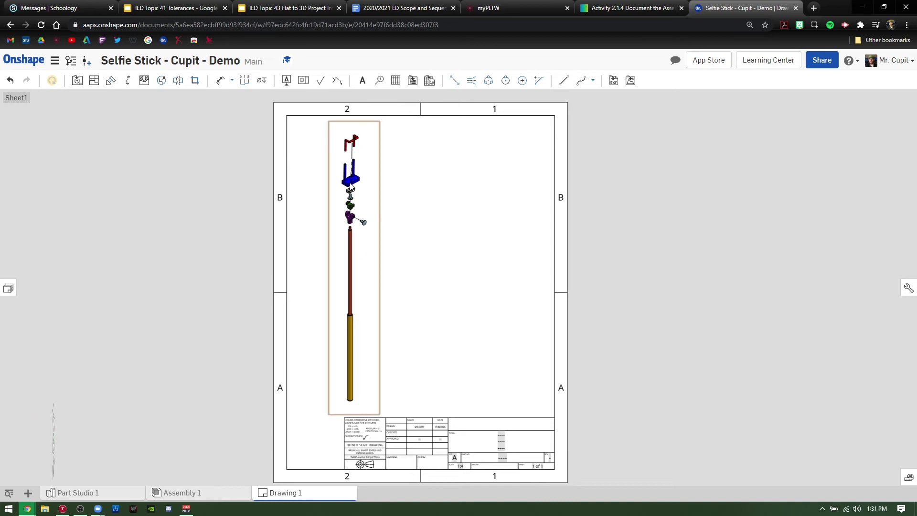
- Nudge the exploded selfie stick view slightly right and up on the sheet
left_click_drag(351, 182, 356, 180)
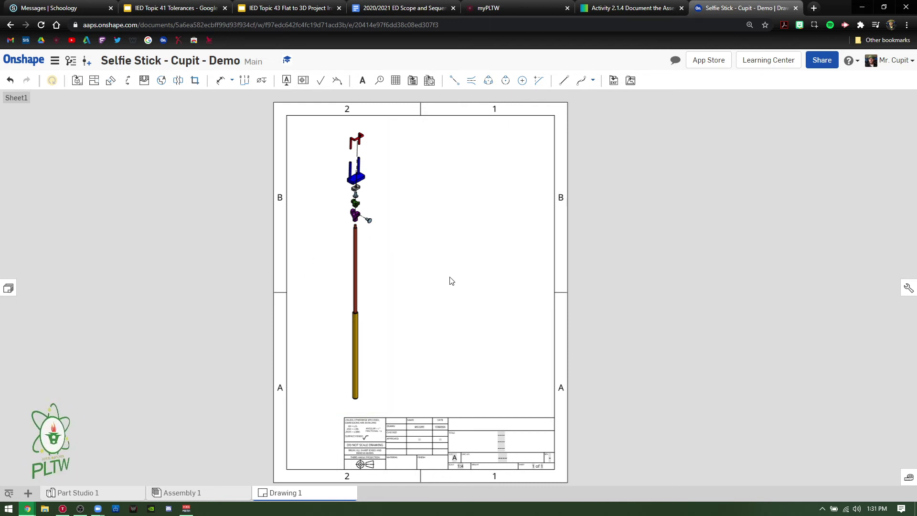
- Insert the BOM table anchored by its bottom-right corner at the title block's top-right corner
left_click(411, 82)
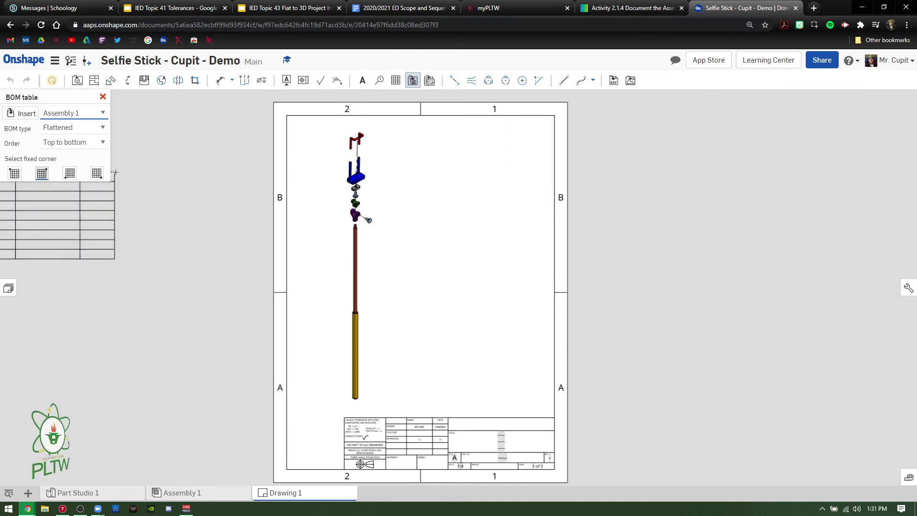
left_click(97, 175)
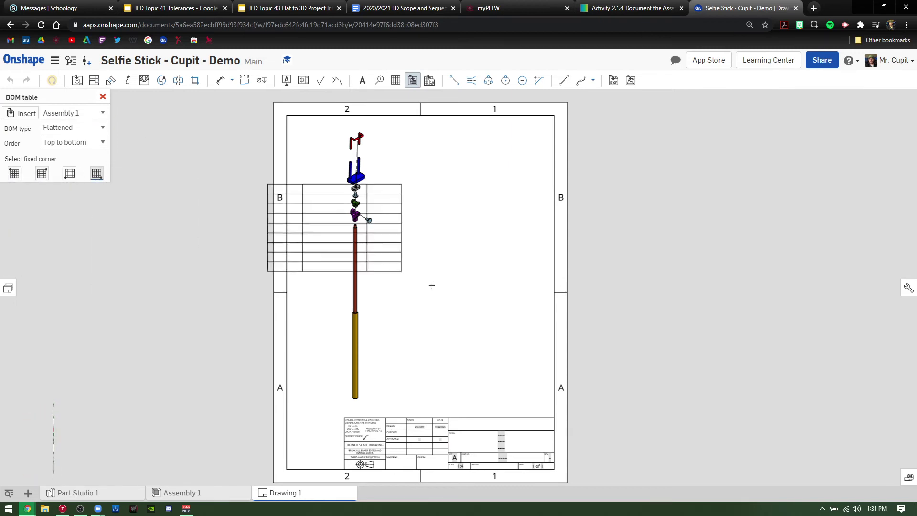
left_click(555, 417)
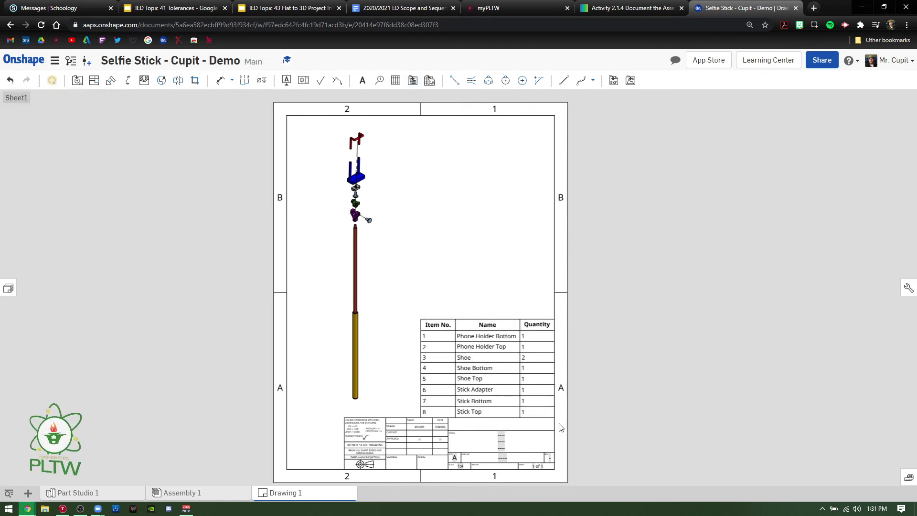
scroll(497, 383, "up", 2)
scroll(497, 383, "up", 1)
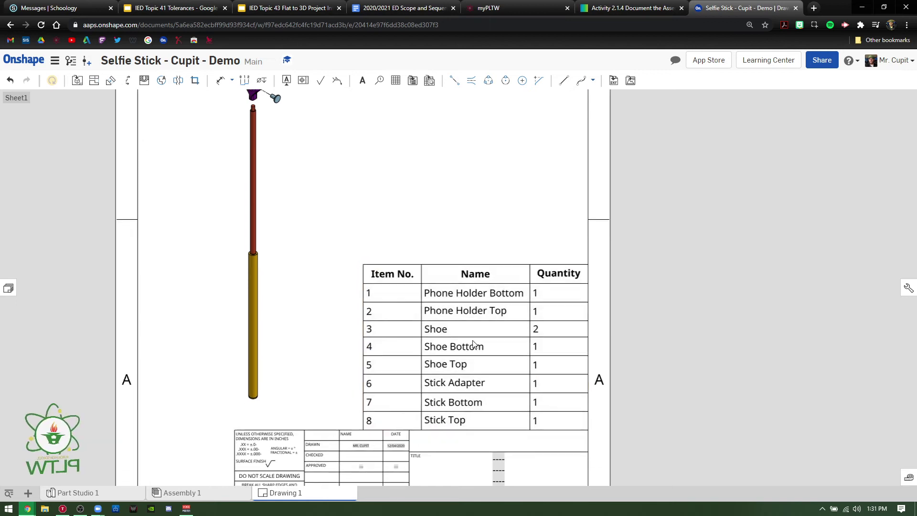
right_click_drag(478, 346, 473, 306)
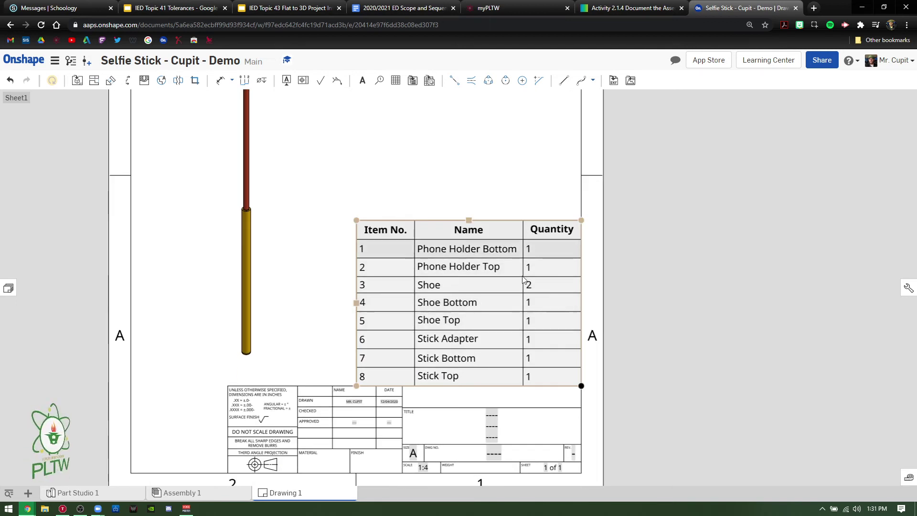
scroll(432, 315, "down", 2)
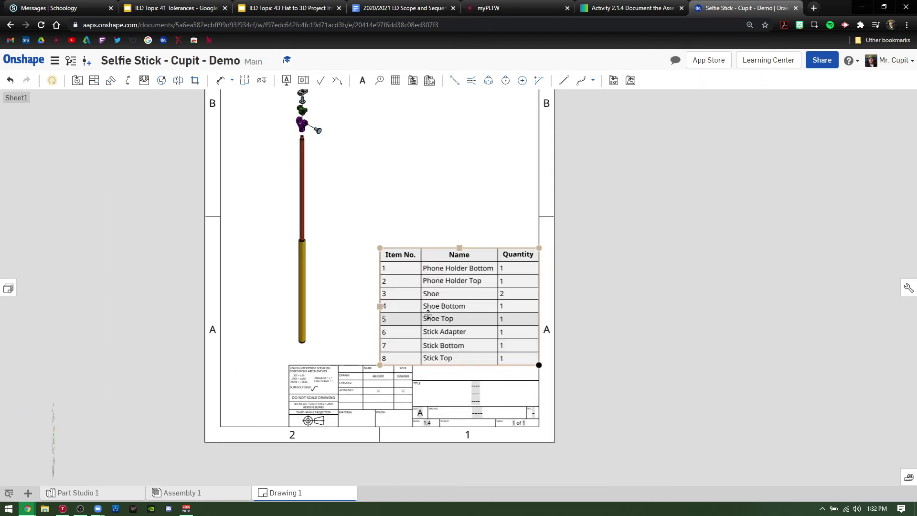
scroll(428, 314, "down", 2)
right_click_drag(430, 330, 454, 346)
scroll(413, 228, "up", 2)
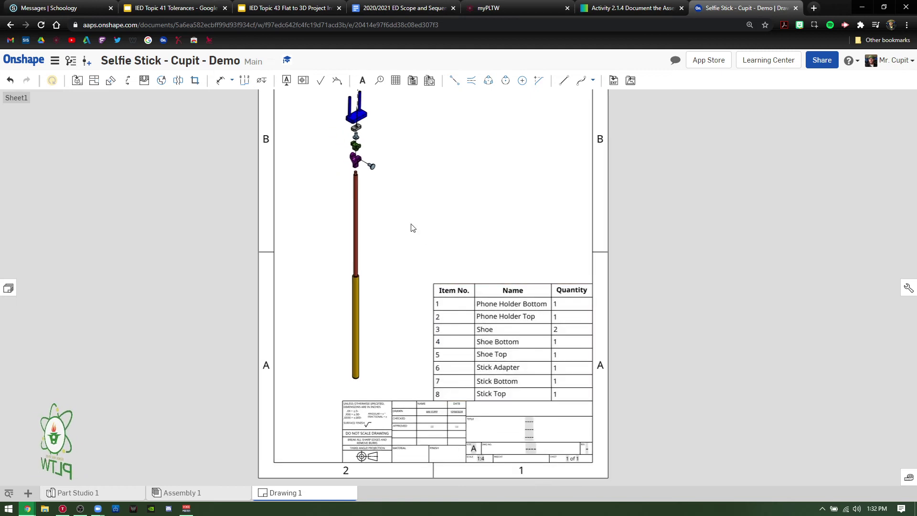
scroll(403, 241, "down", 1)
scroll(473, 449, "up", 2)
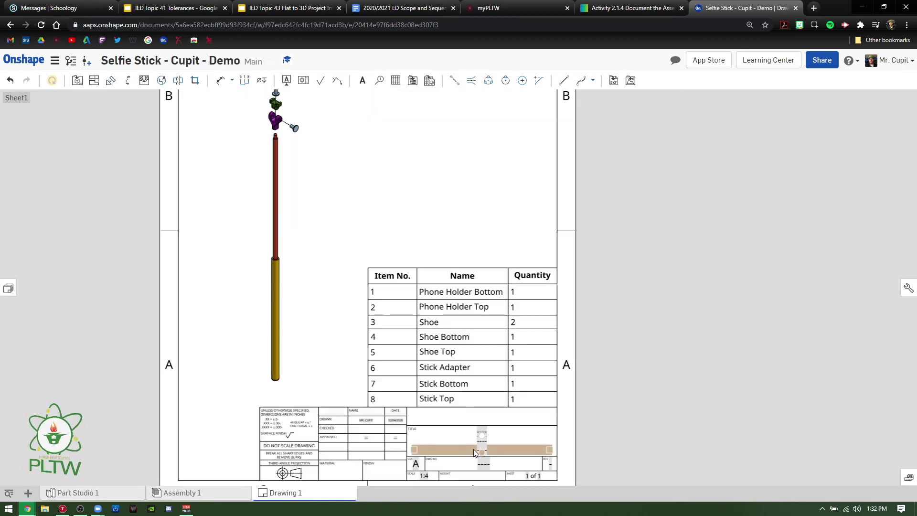
scroll(473, 449, "up", 4)
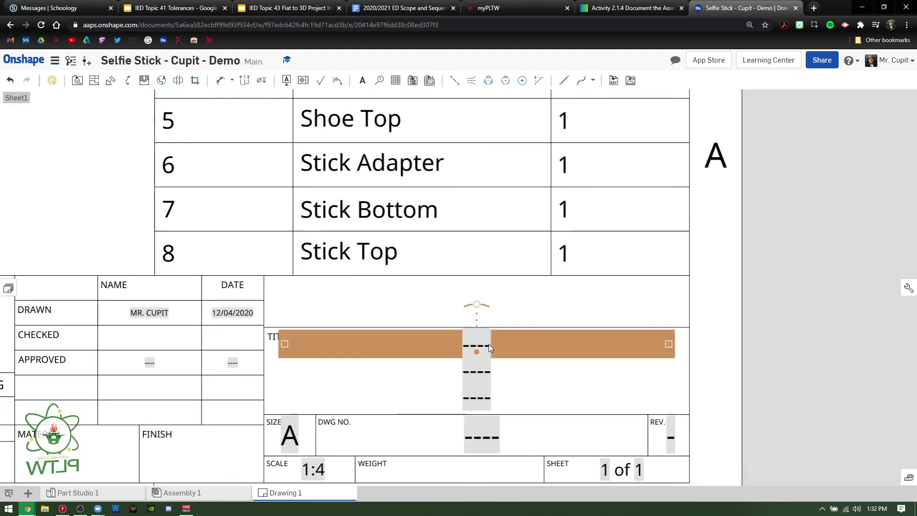
- Enter 'Mr. Cupit' in the title block's TITLE field and commit it
double_click(489, 344)
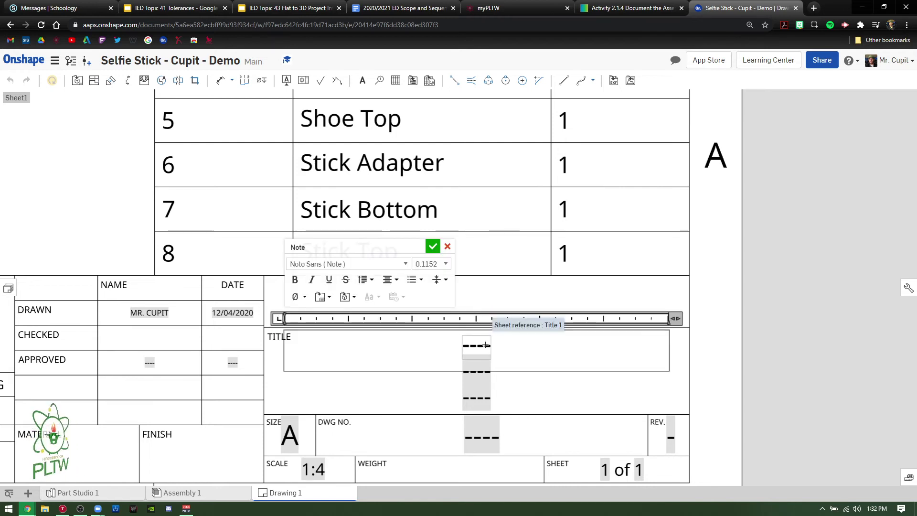
type("Mr.c")
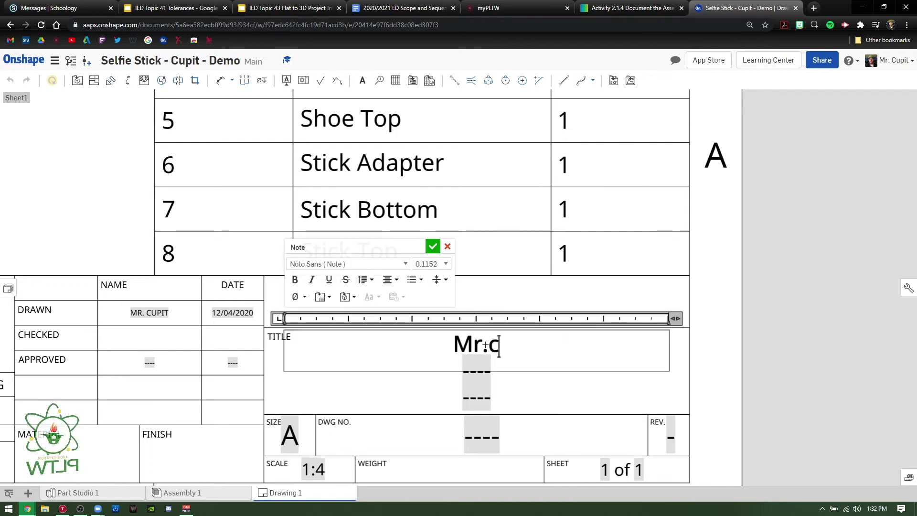
key("BackSpace")
type("Cupit")
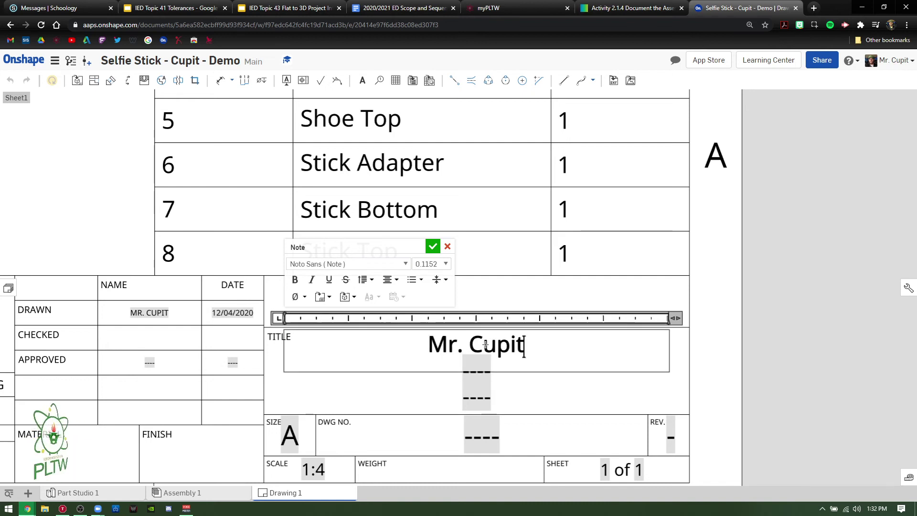
key("Return")
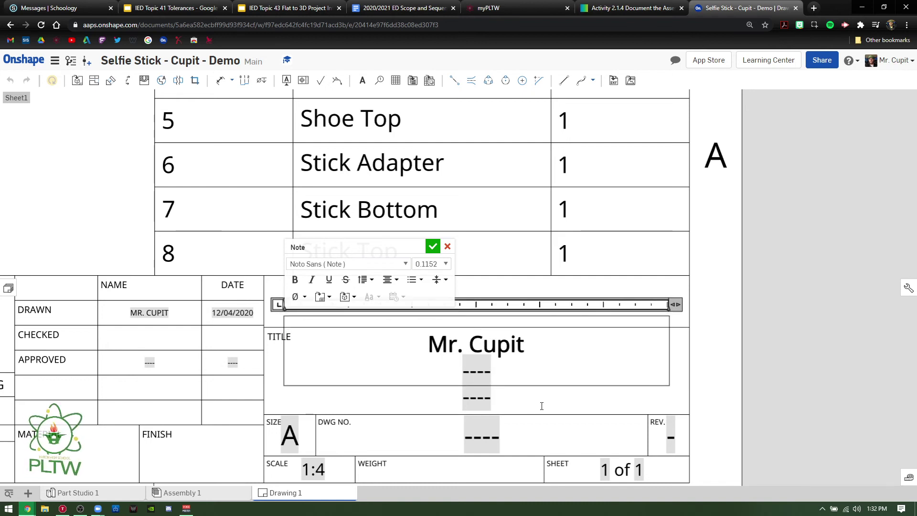
left_click(527, 395)
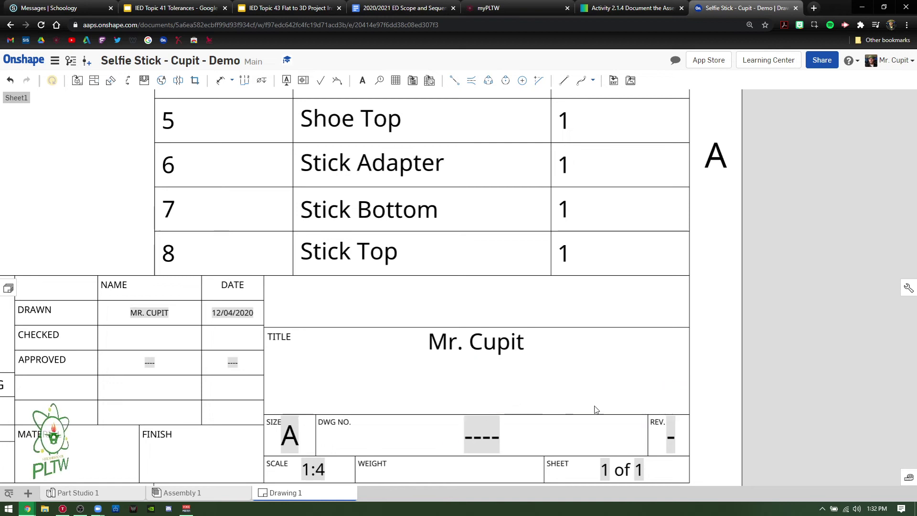
scroll(382, 341, "up", 2)
scroll(389, 327, "down", 5)
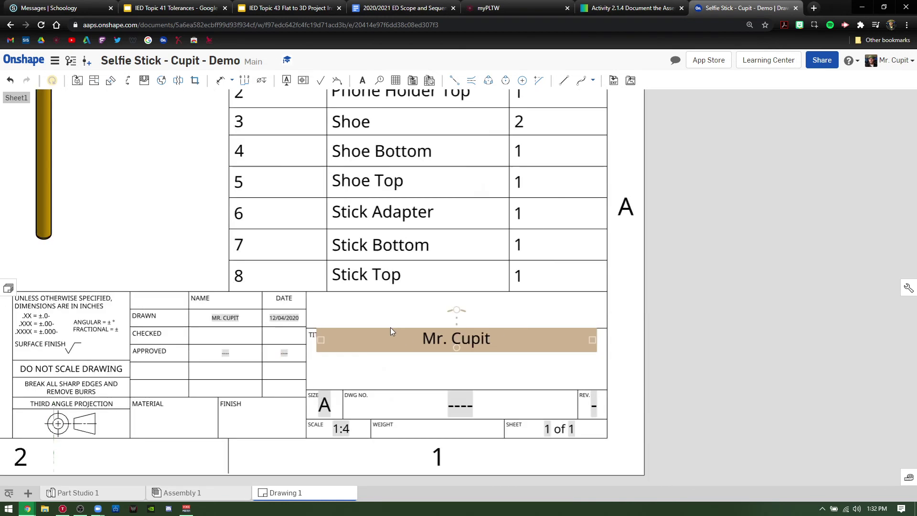
mouse_move(319, 293)
middle_mouse_down()
mouse_move(399, 322)
mouse_move(426, 373)
middle_mouse_up()
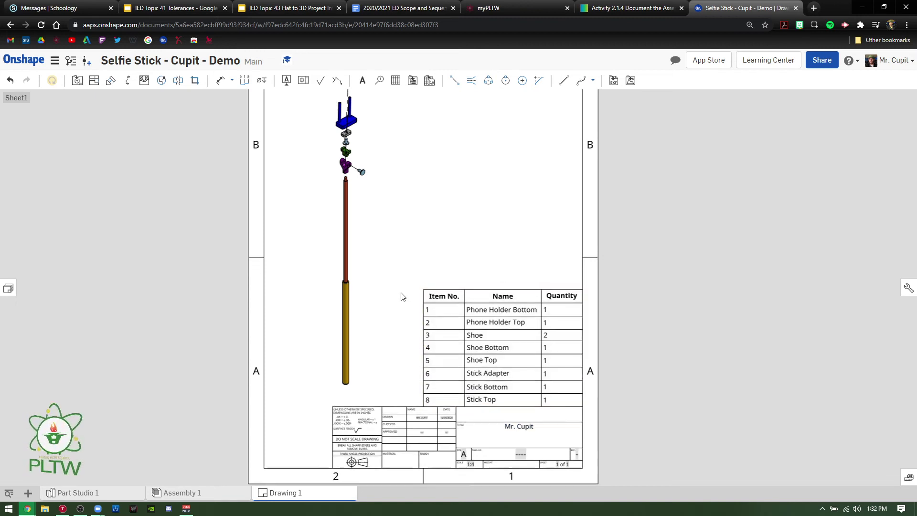
middle_click_drag(403, 297, 401, 335)
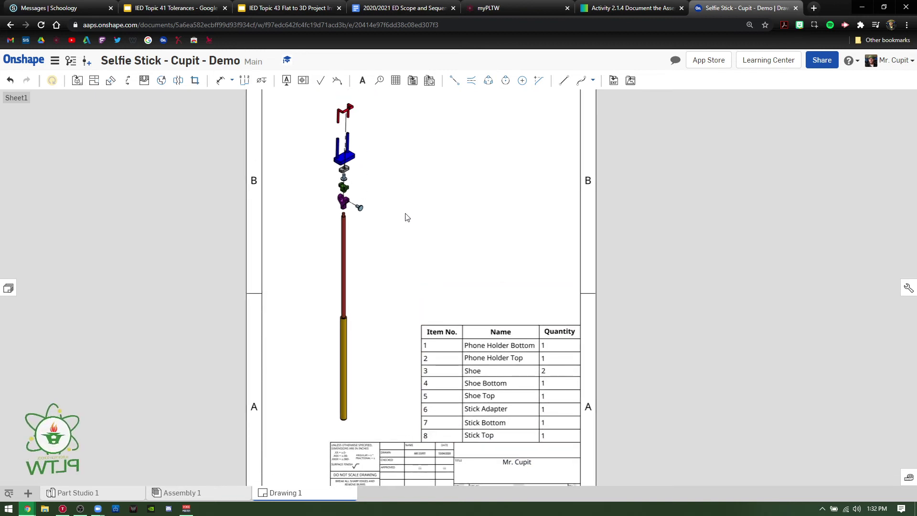
middle_click_drag(369, 230, 313, 242)
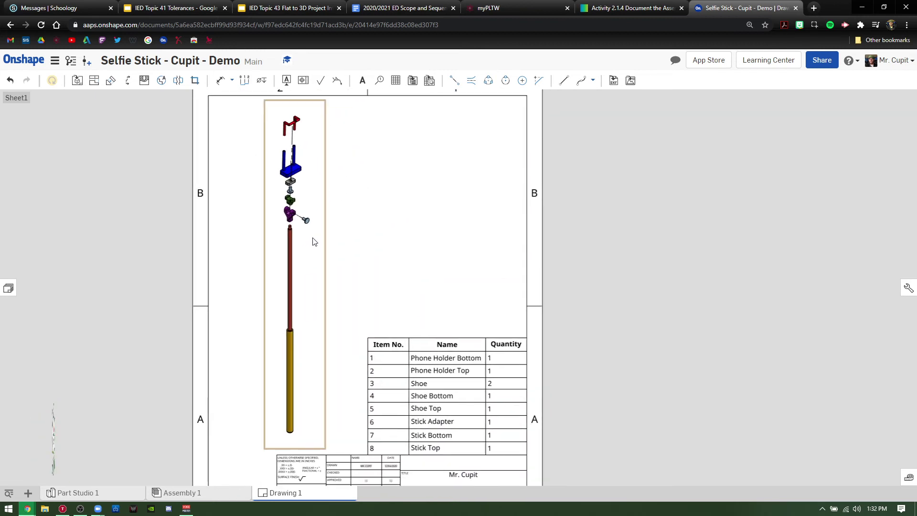
- Add callout balloon 7 to the yellow lower stick using Table: Item No
left_click(379, 82)
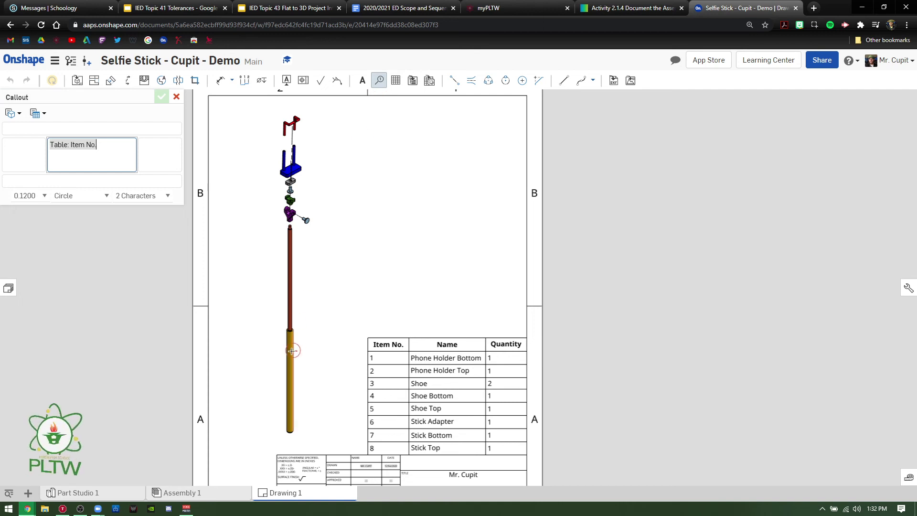
scroll(335, 335, "up", 10)
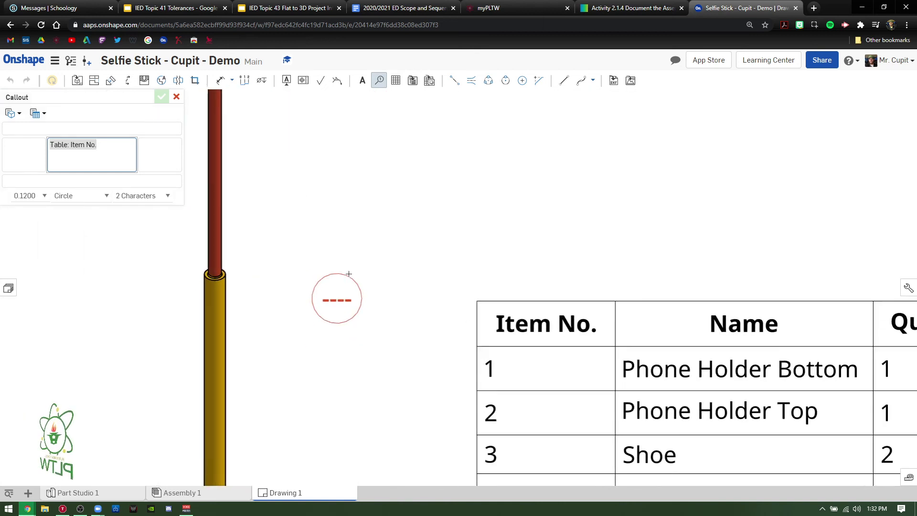
middle_click_drag(348, 274, 411, 132)
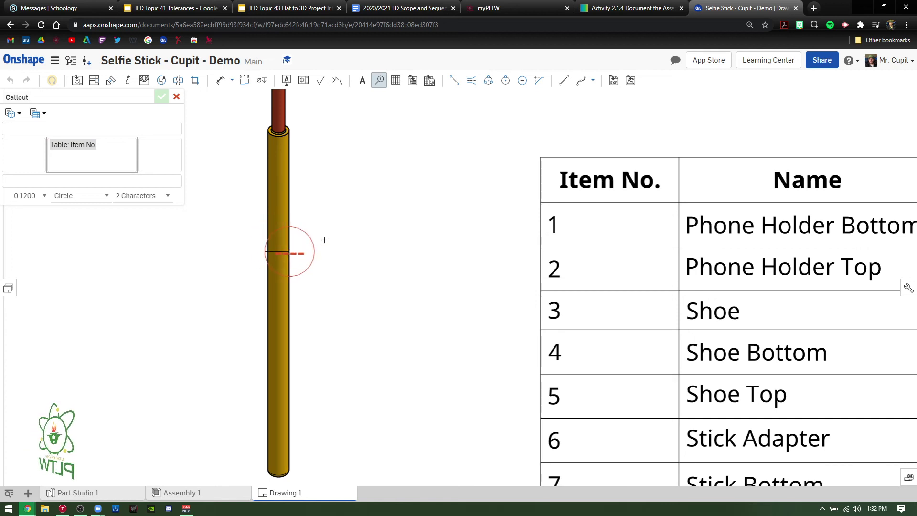
left_click(290, 251)
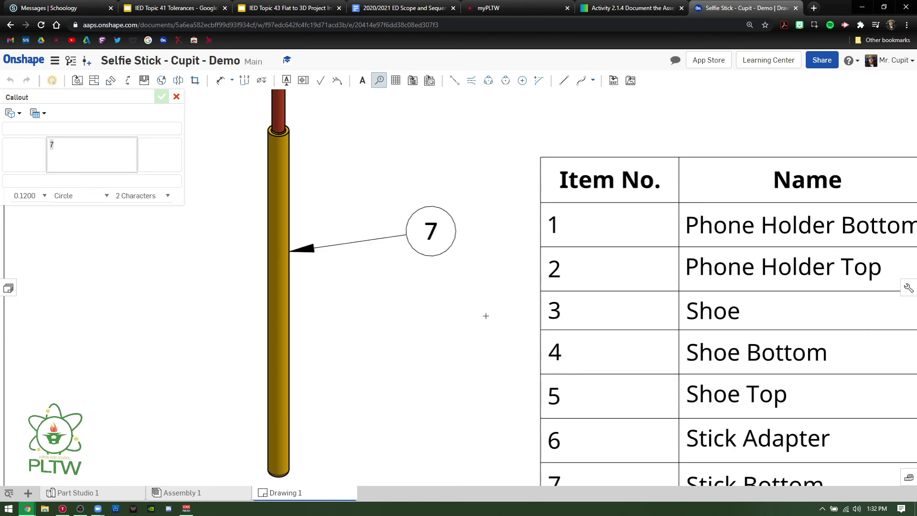
scroll(432, 261, "down", 2)
scroll(432, 261, "down", 2)
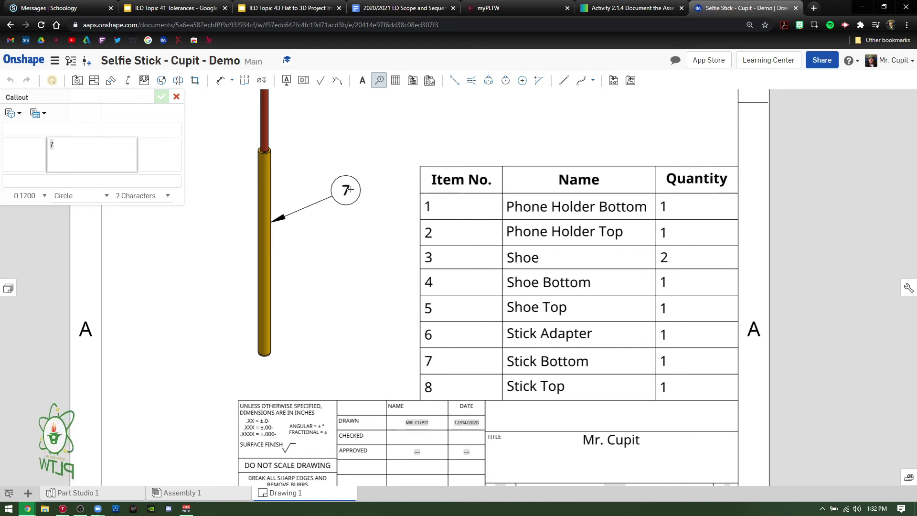
left_click(352, 189)
- Add balloon 8 to the red upper stick, aligned with balloon 7
middle_click_drag(322, 177, 321, 377)
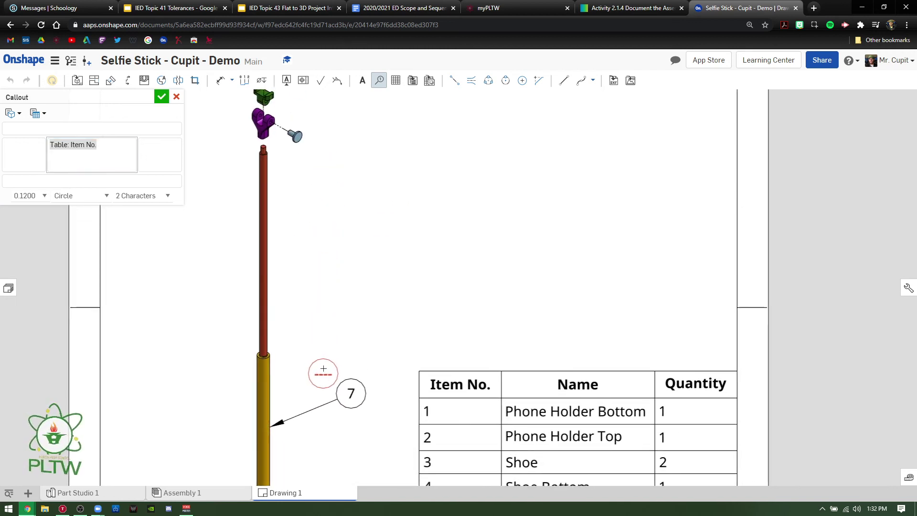
left_click(269, 249)
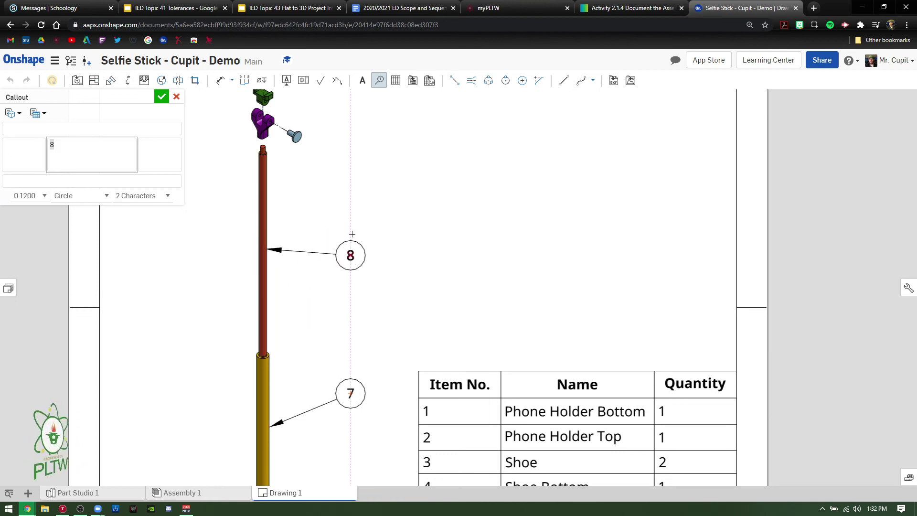
left_click(350, 223)
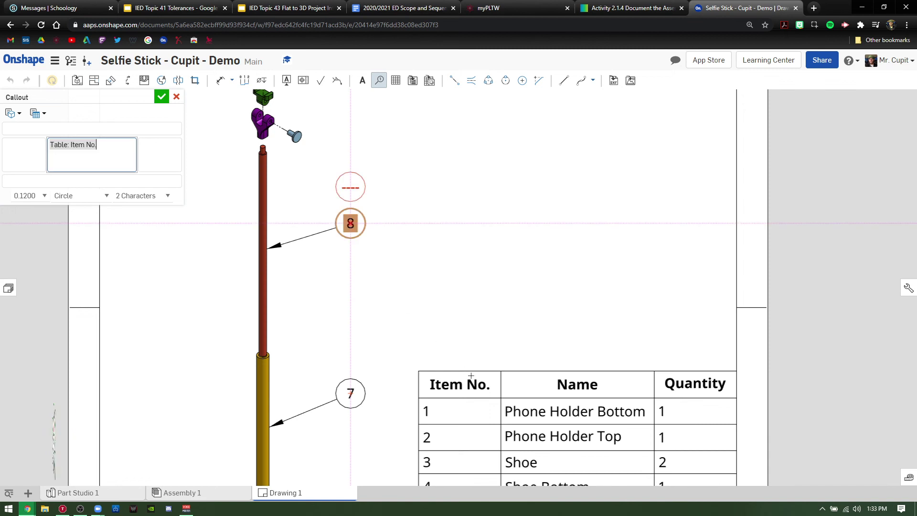
scroll(382, 224, "down", 3)
mouse_move(396, 237)
right_mouse_down()
mouse_move(333, 291)
mouse_move(334, 324)
right_mouse_up()
scroll(307, 211, "up", 3)
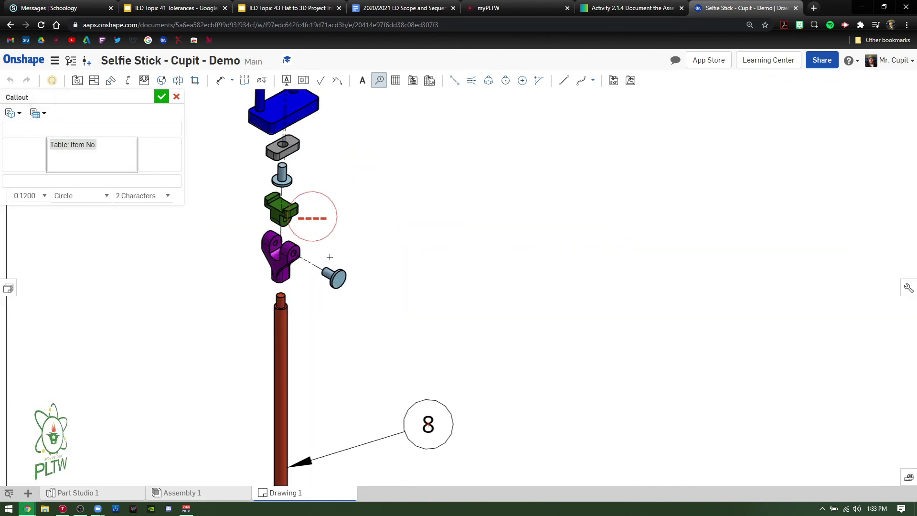
- Place balloon 3 on the screw and balloon 6 on the purple Stick Adapter
left_click(344, 282)
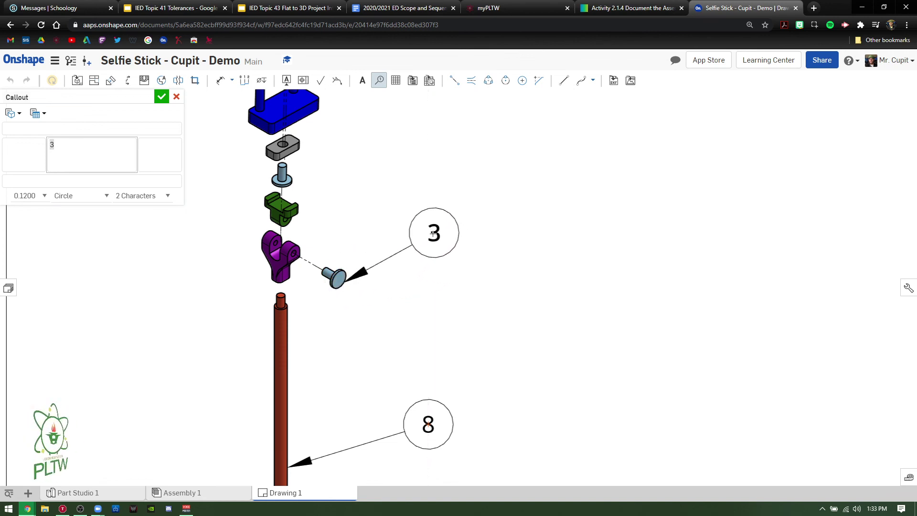
left_click(428, 248)
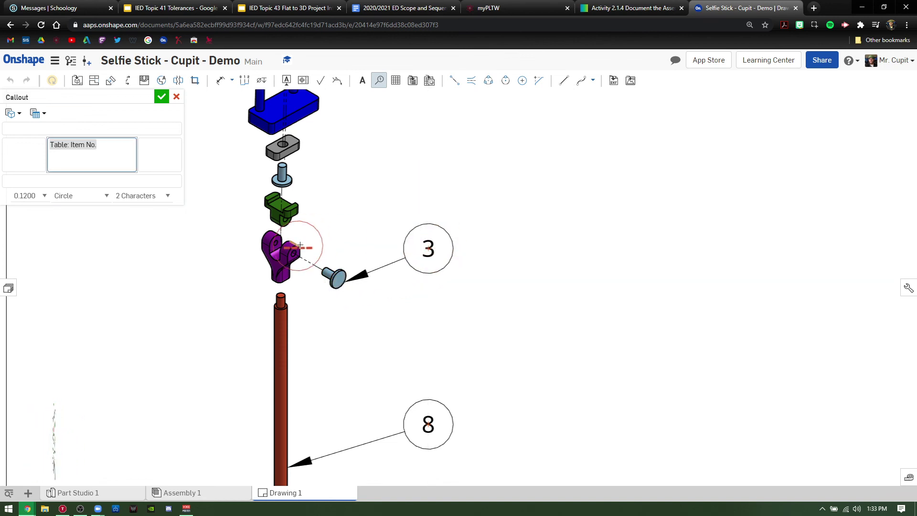
left_click(300, 243)
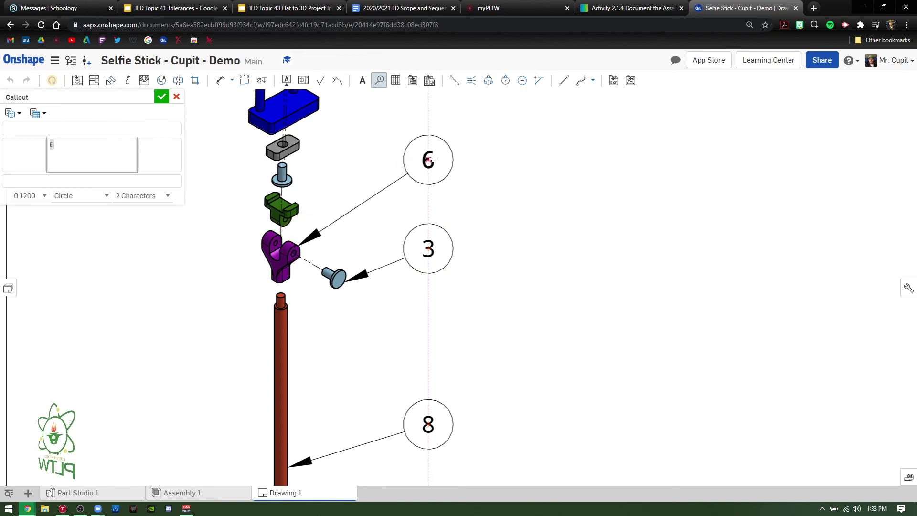
left_click(428, 159)
scroll(518, 300, "down", 2)
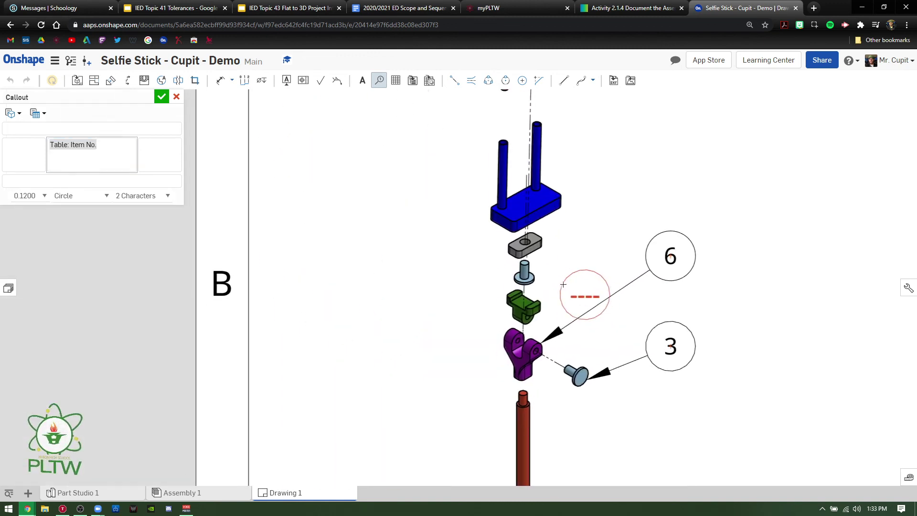
scroll(518, 300, "up", 5)
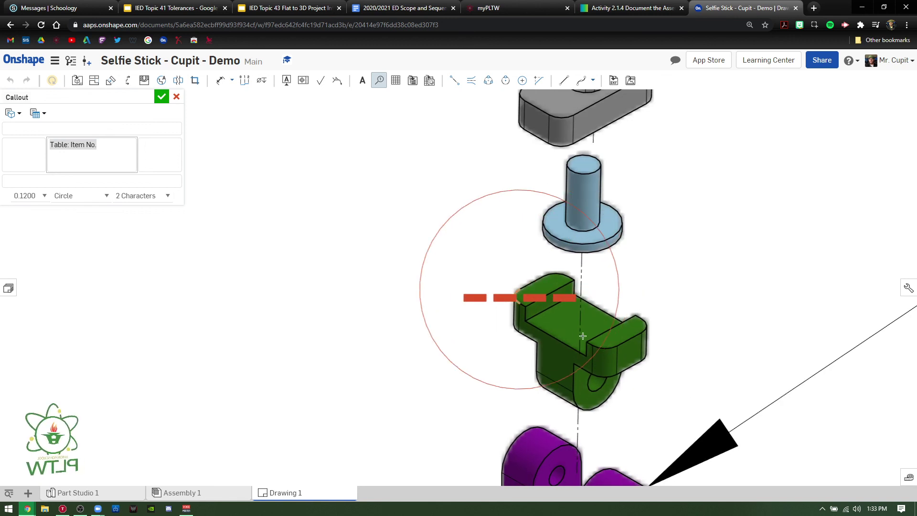
- Place balloon 4 on the green Shoe Bottom and a second balloon 3 on the pin
left_click(485, 292)
scroll(439, 334, "down", 5)
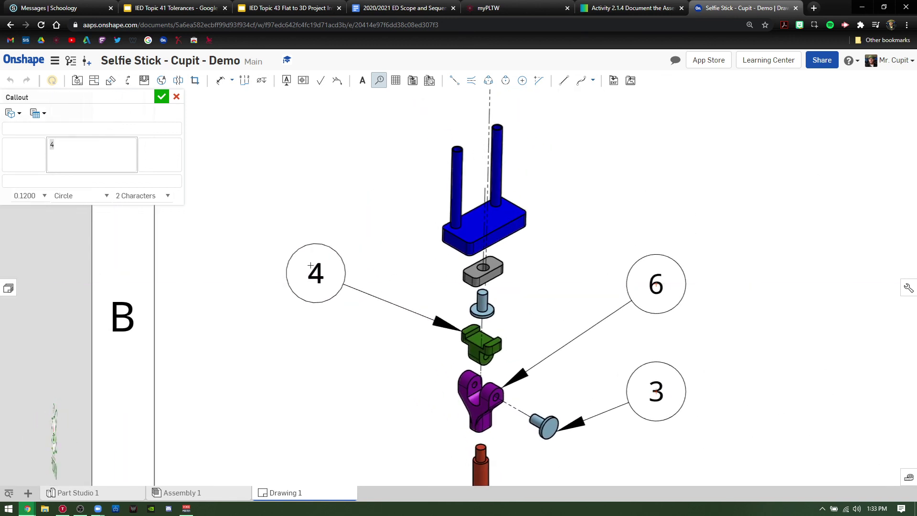
left_click(299, 268)
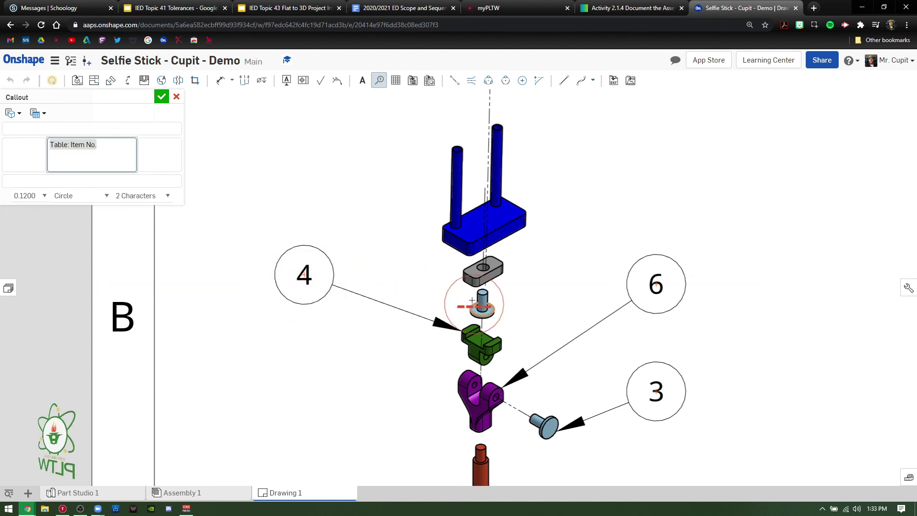
left_click(474, 301)
scroll(309, 173, "down", 2)
left_click(294, 162)
scroll(336, 213, "down", 3)
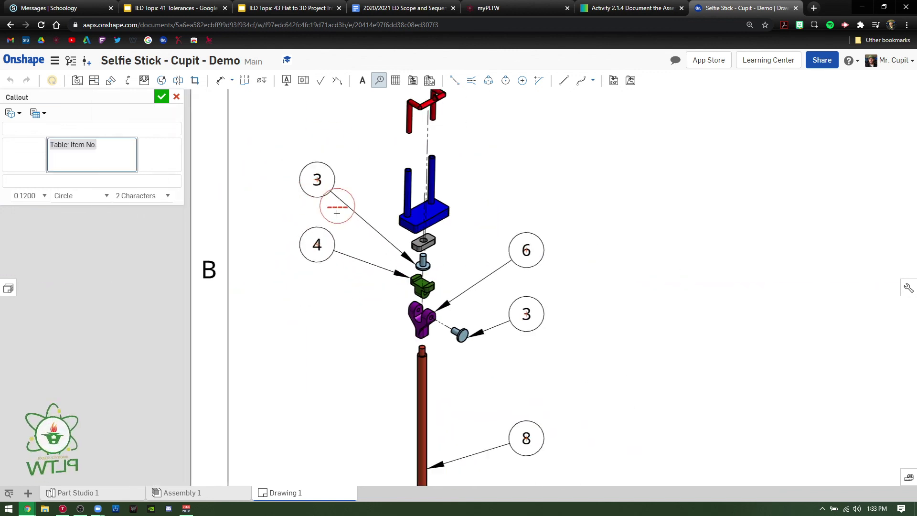
middle_click_drag(336, 212, 326, 272)
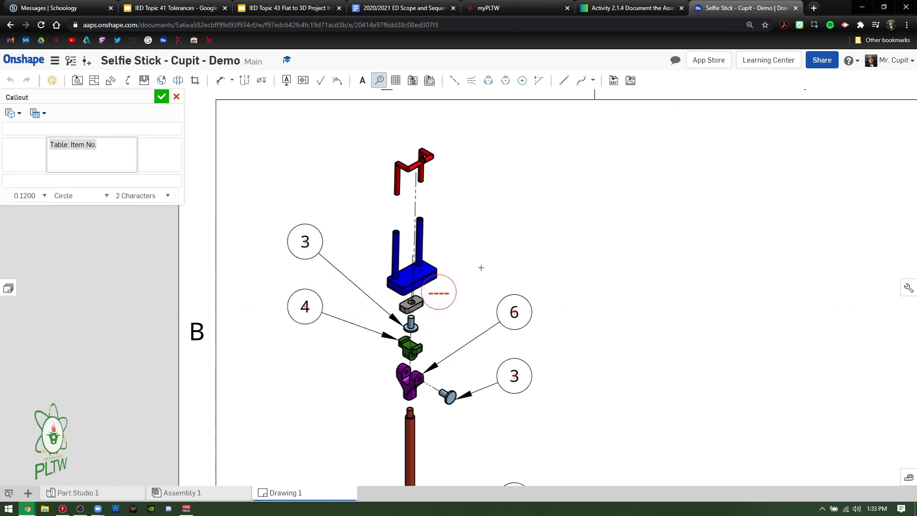
- Place balloons 5, 1 and 2 on Shoe Top, Phone Holder Bottom and Phone Holder Top
left_click(425, 296)
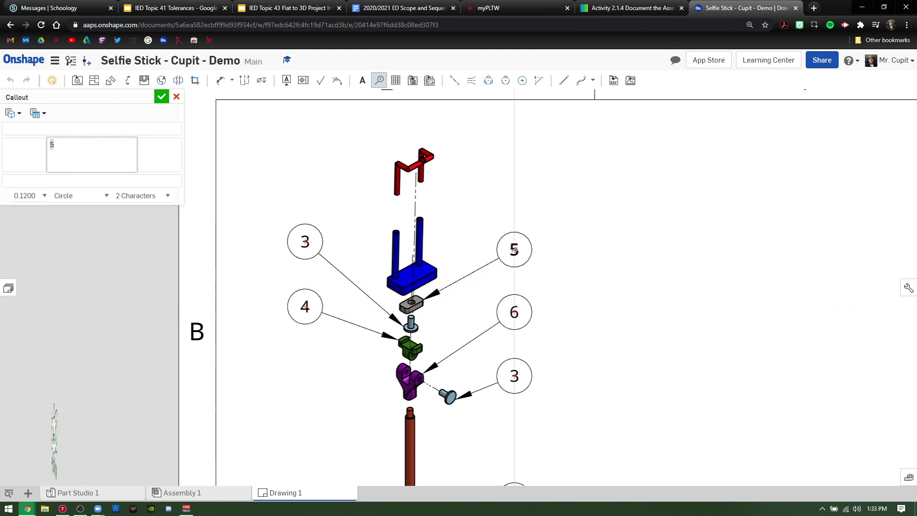
left_click(514, 249)
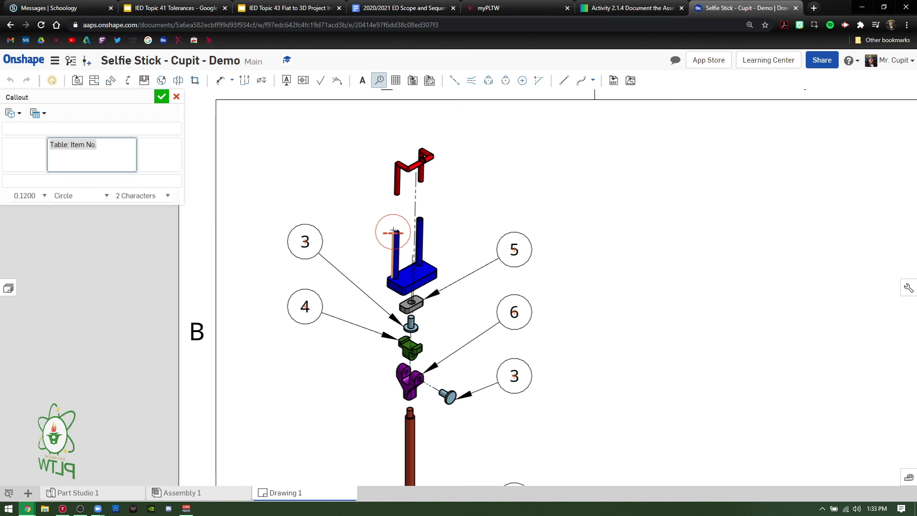
left_click(393, 231)
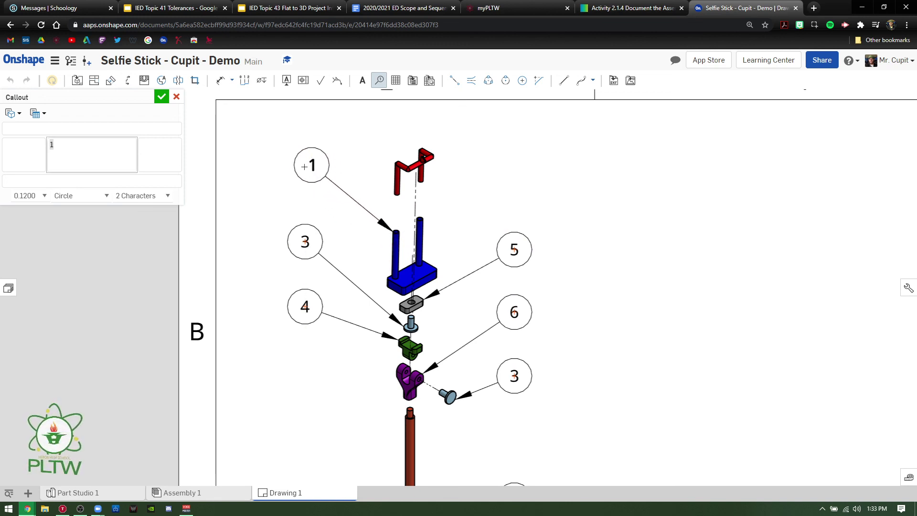
left_click(305, 165)
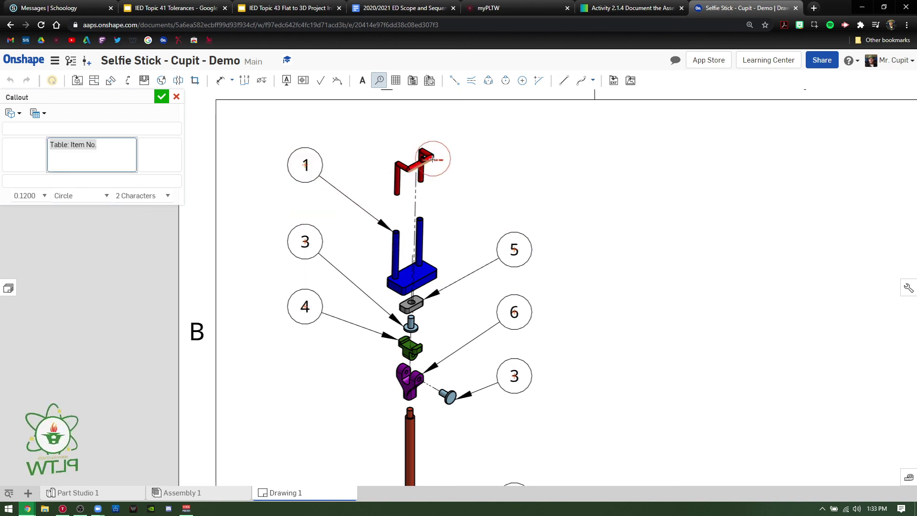
left_click(432, 158)
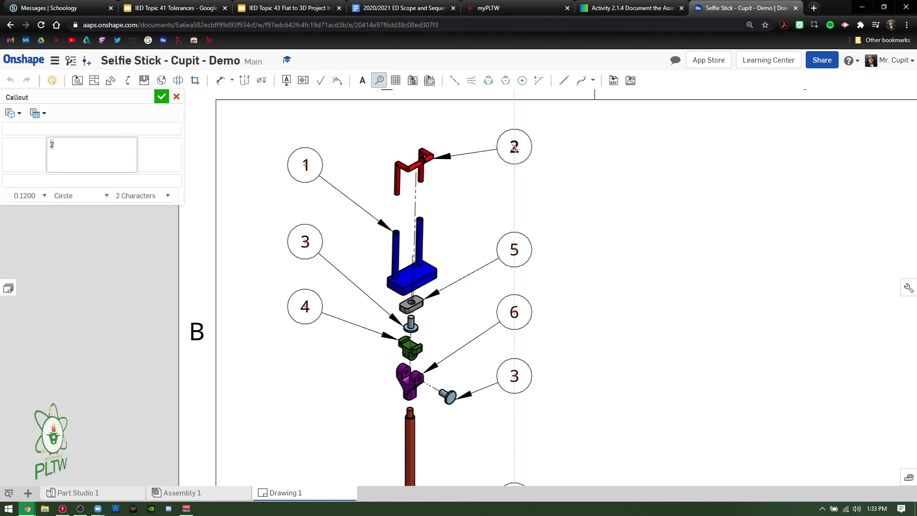
left_click(513, 148)
scroll(563, 287, "down", 6)
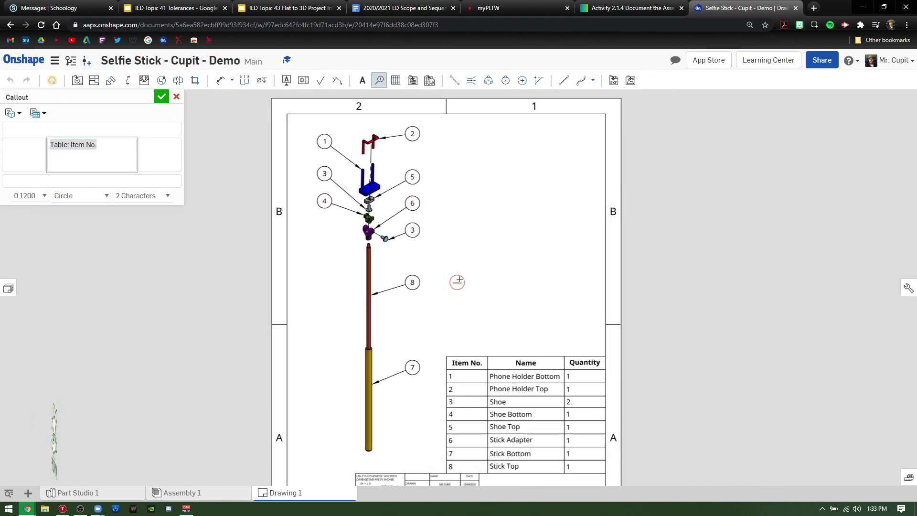
- Close the Callout tool and zoom out to show the full sheet
key("Escape")
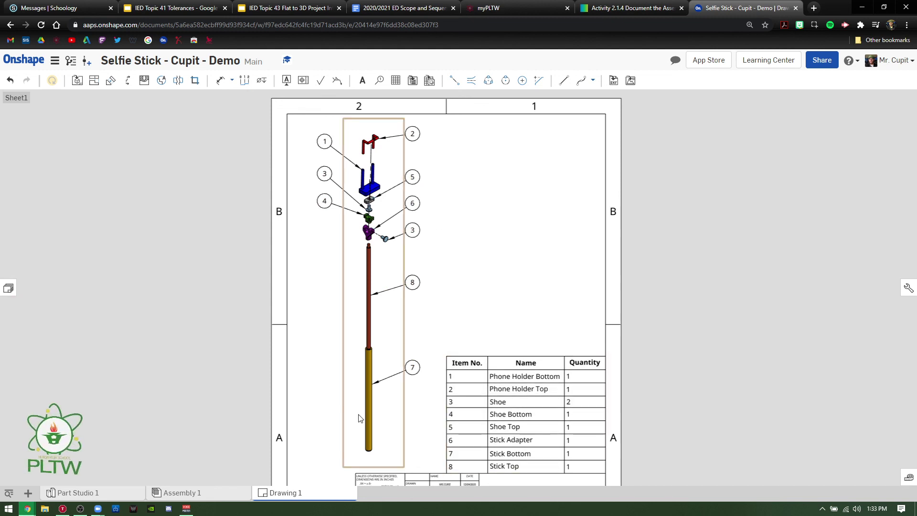
scroll(523, 324, "down", 3)
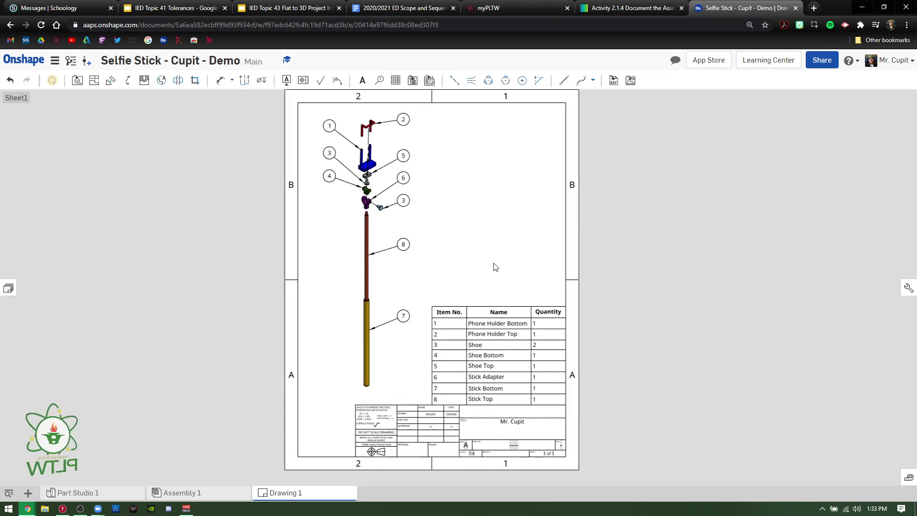